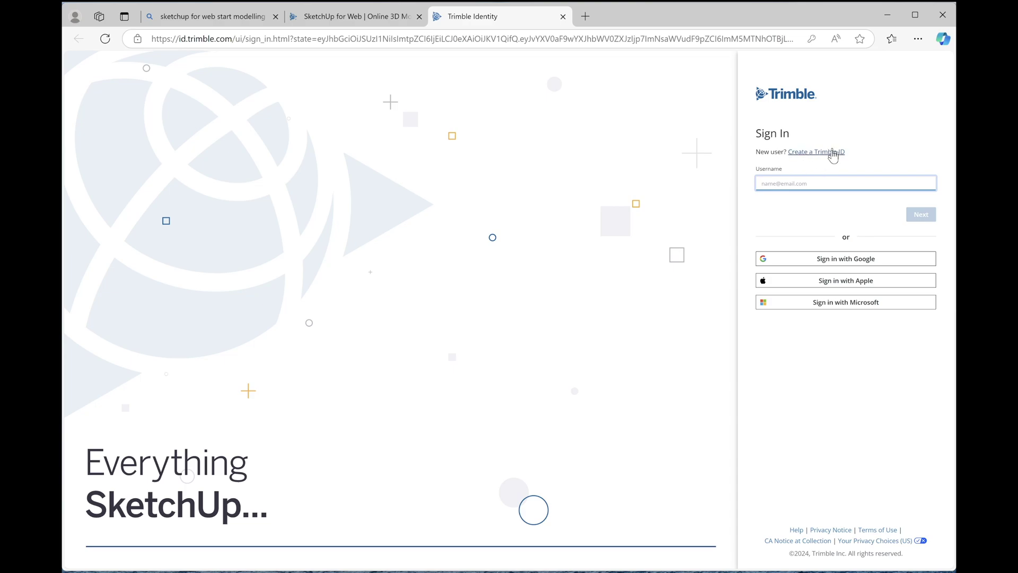
Dismiss the region prompt and sign in with the saved account username and autofilled password
click(831, 153)
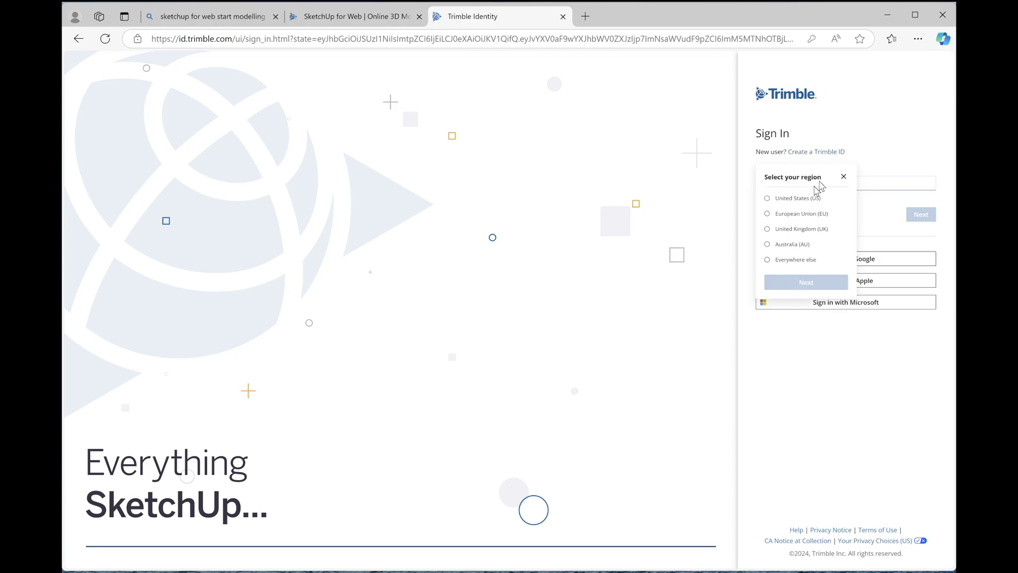
click(843, 177)
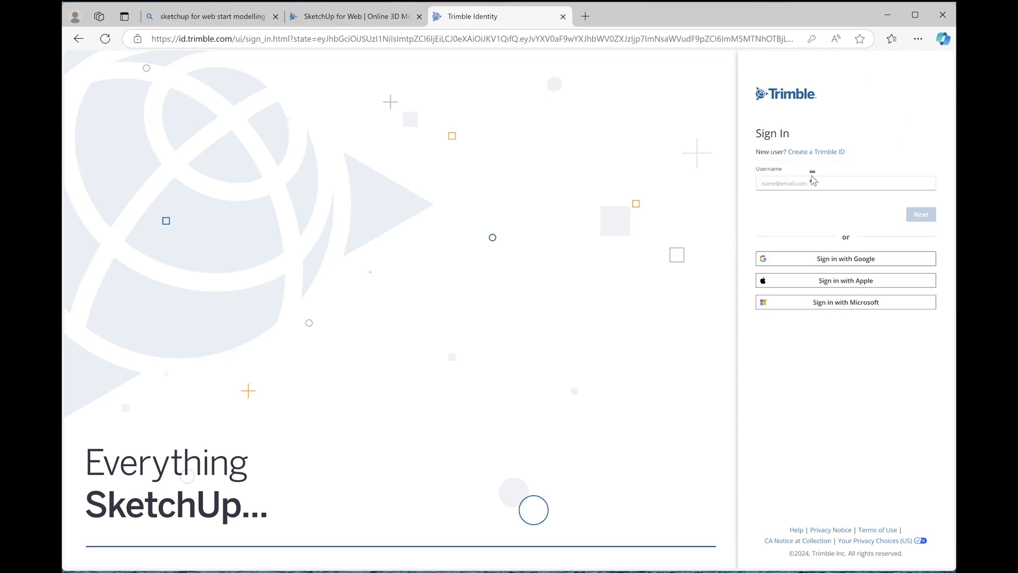
click(806, 183)
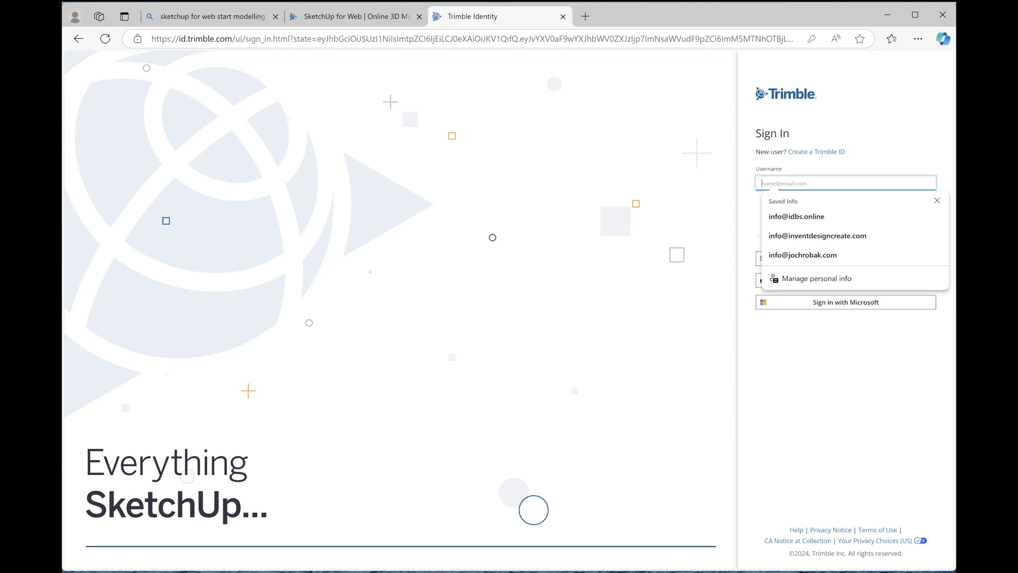
click(815, 214)
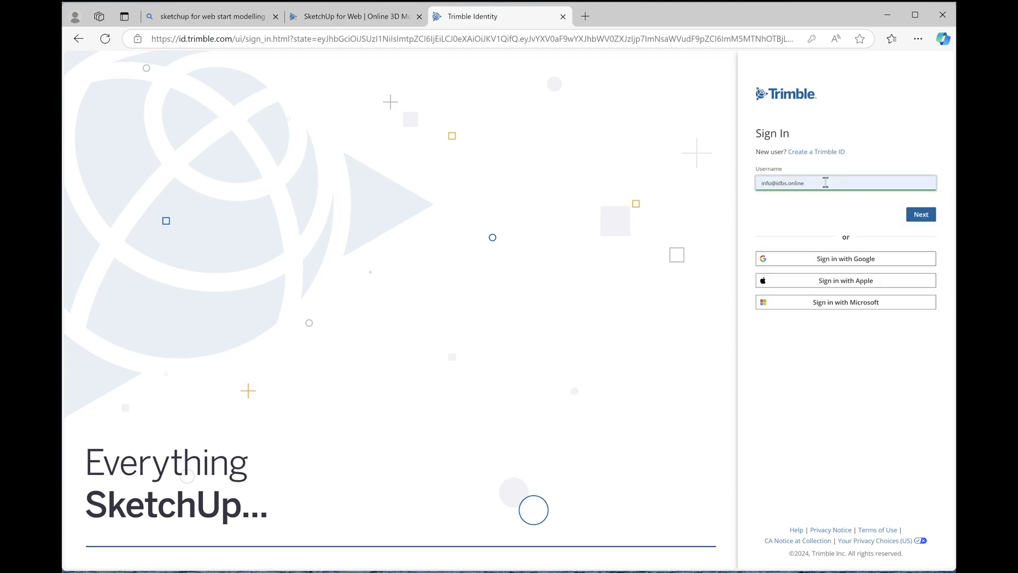
click(917, 217)
click(917, 215)
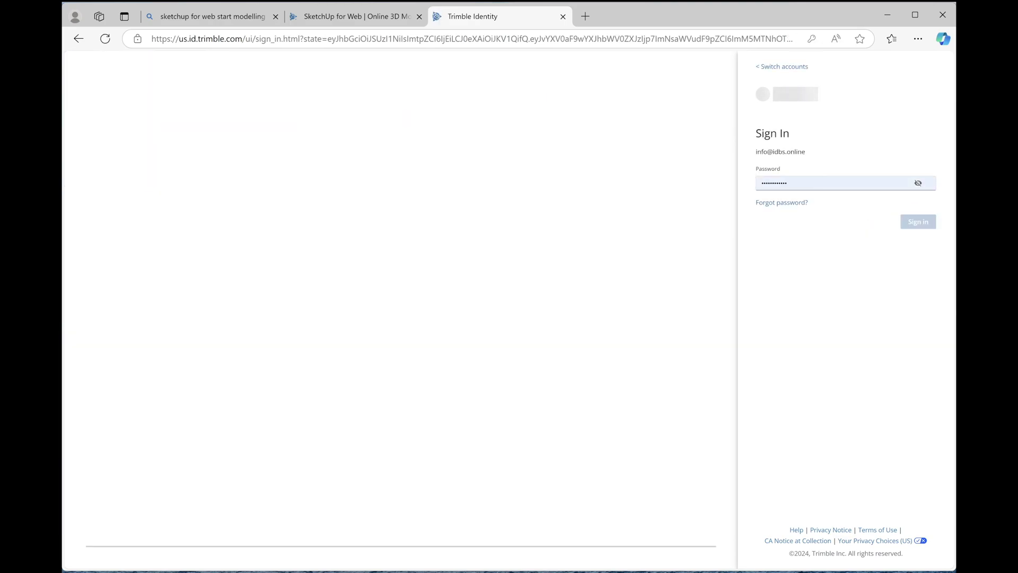
click(822, 176)
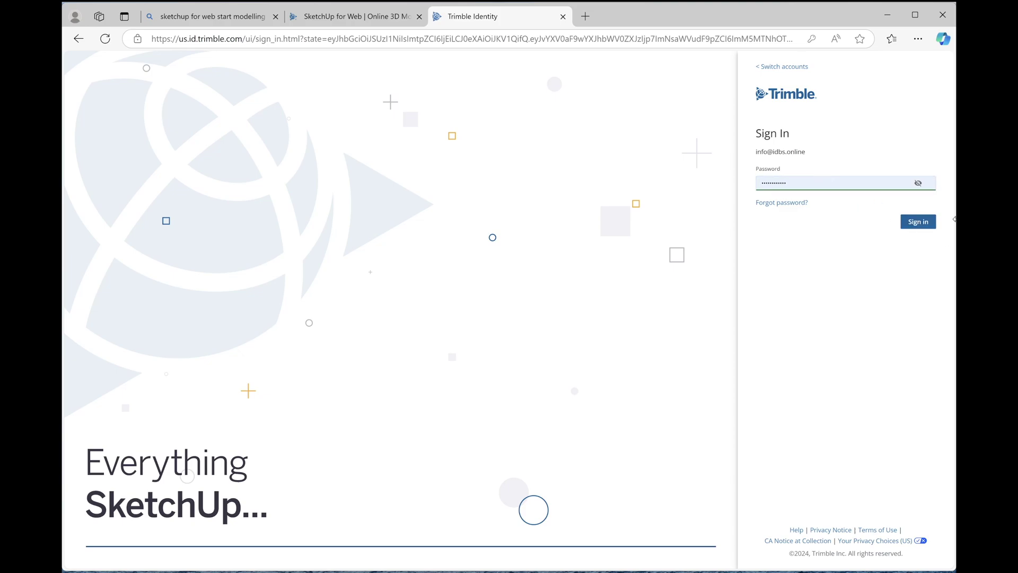
click(933, 222)
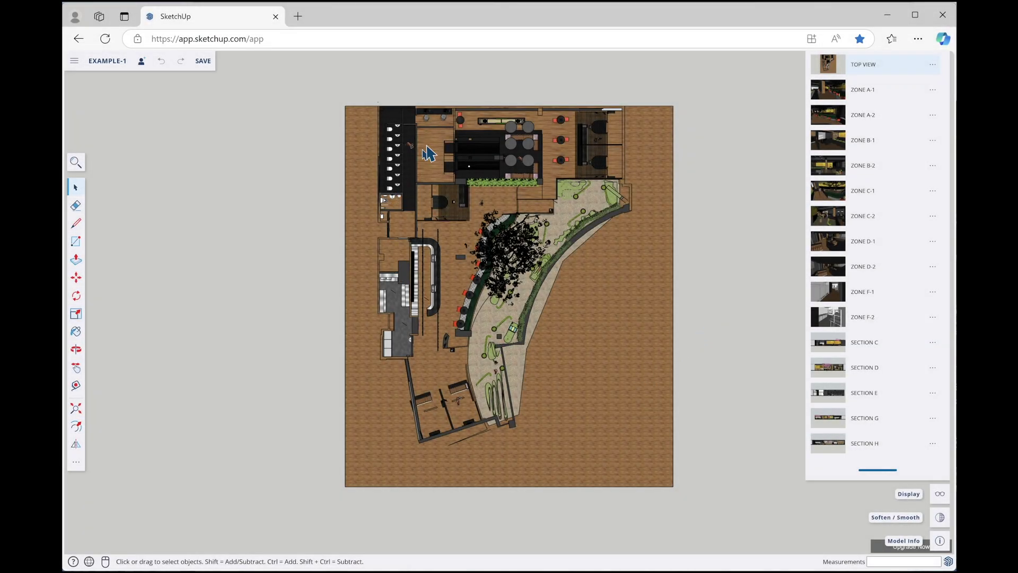
Orbit and zoom from the top-view plan into a close, tilted 3-D view, then return to Select
middle_drag(633, 287, 587, 172)
scroll(491, 249, up, 5)
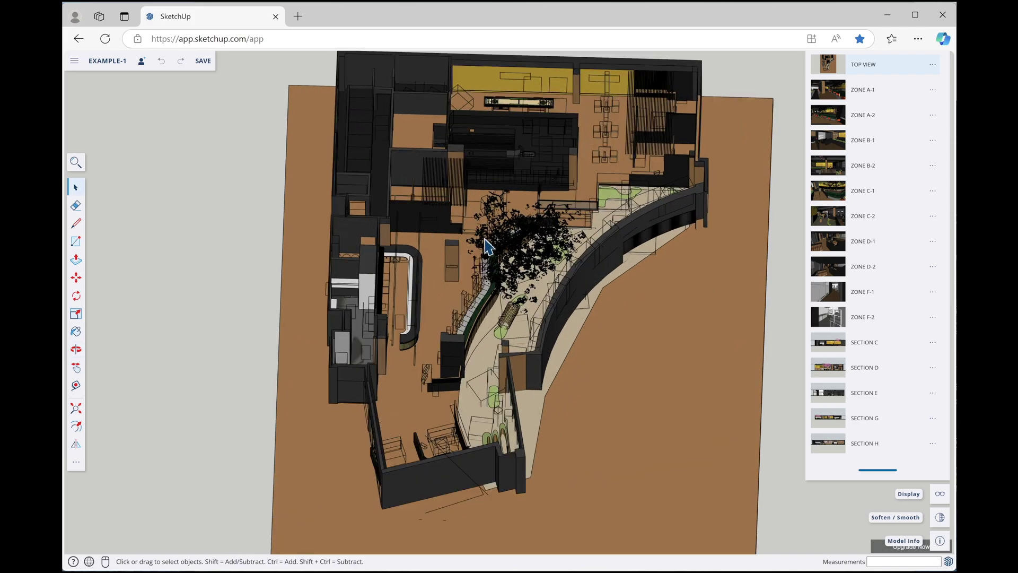
middle_drag(491, 259, 537, 267)
drag(536, 267, 659, 239)
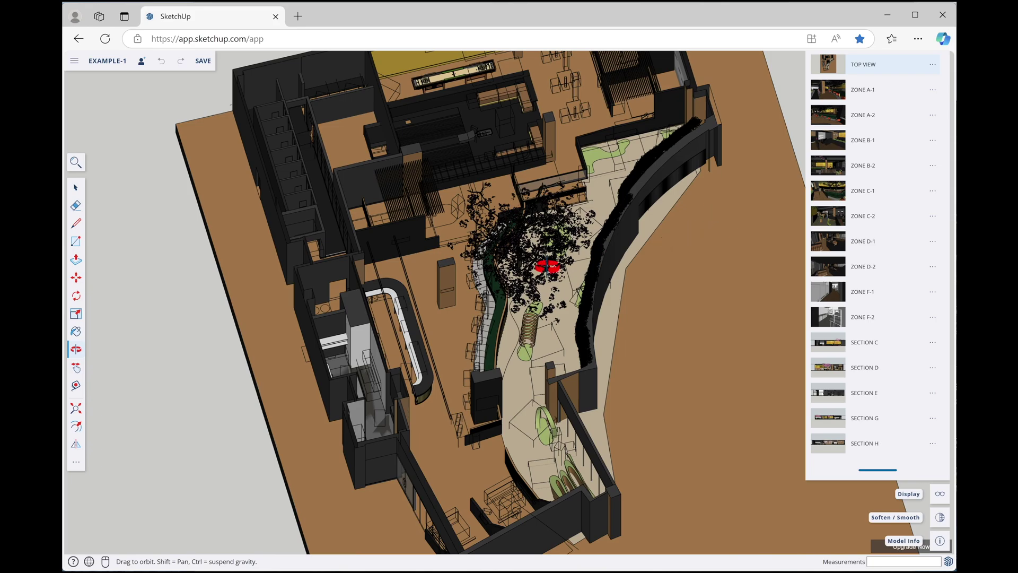
key(space)
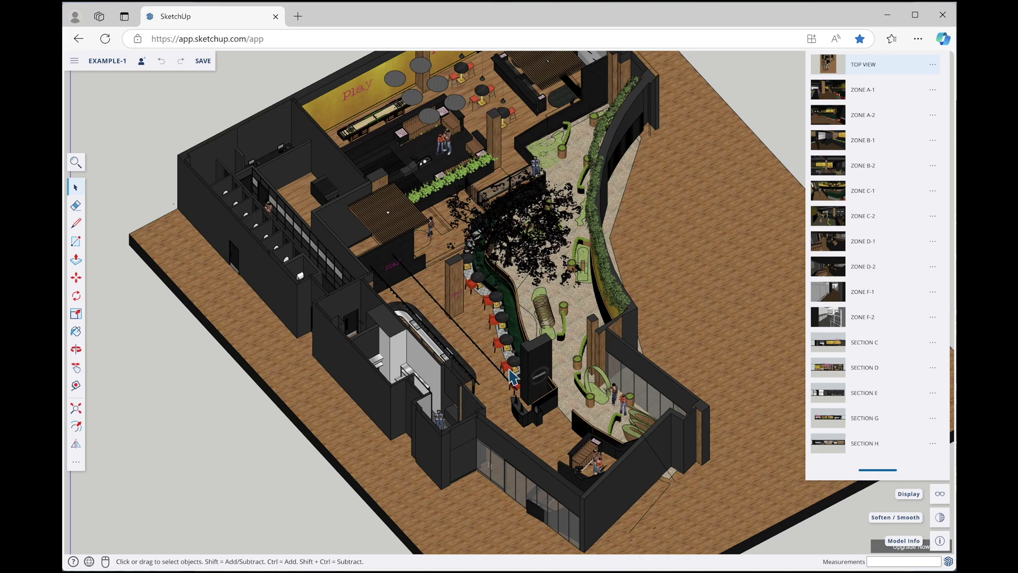
middle_drag(451, 371, 448, 374)
scroll(523, 295, up, 3)
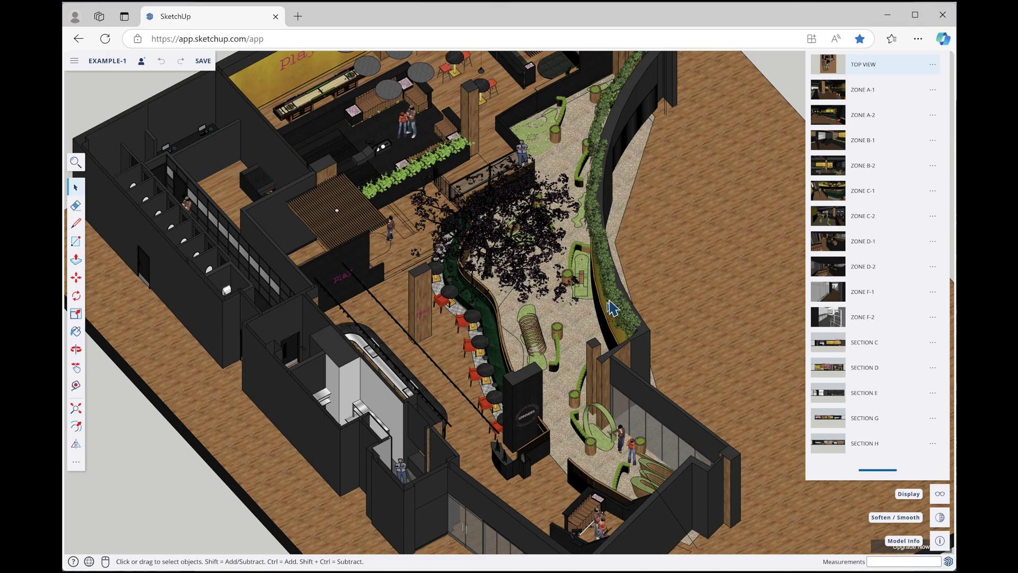
Collapse the Scenes list and show the Tags panel with its visibility toggles
scroll(904, 212, up, 2)
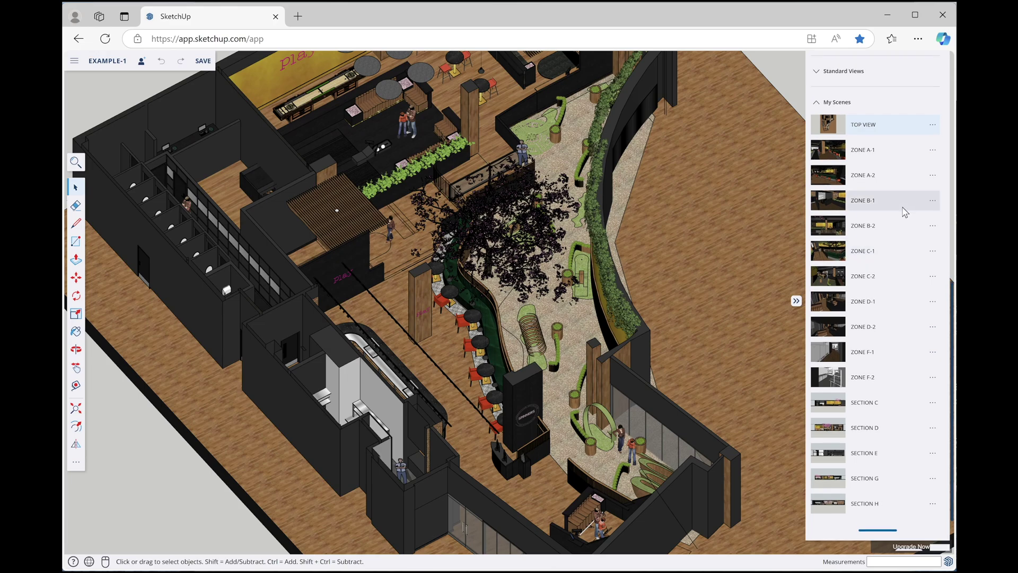
scroll(905, 212, up, 2)
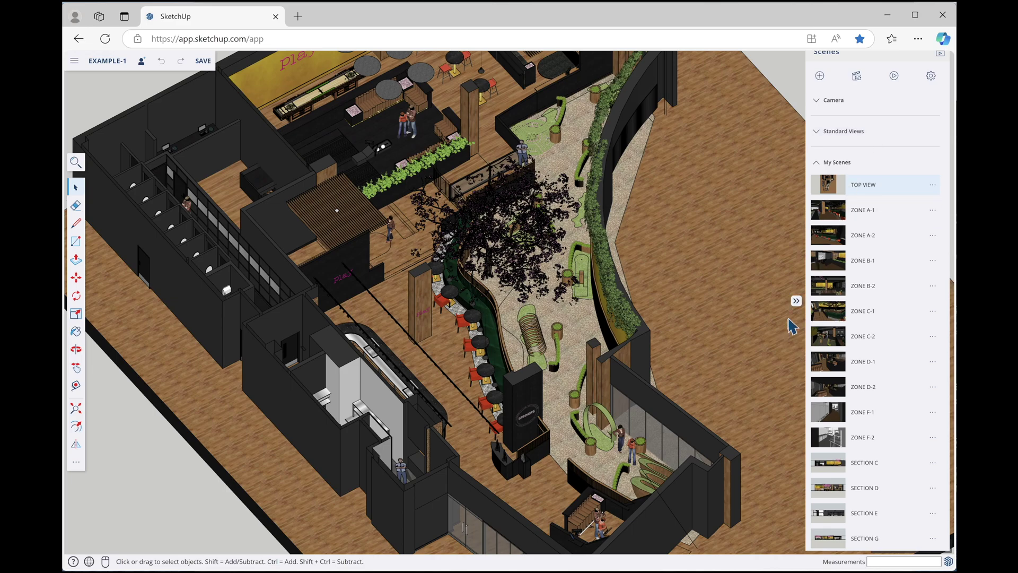
click(796, 302)
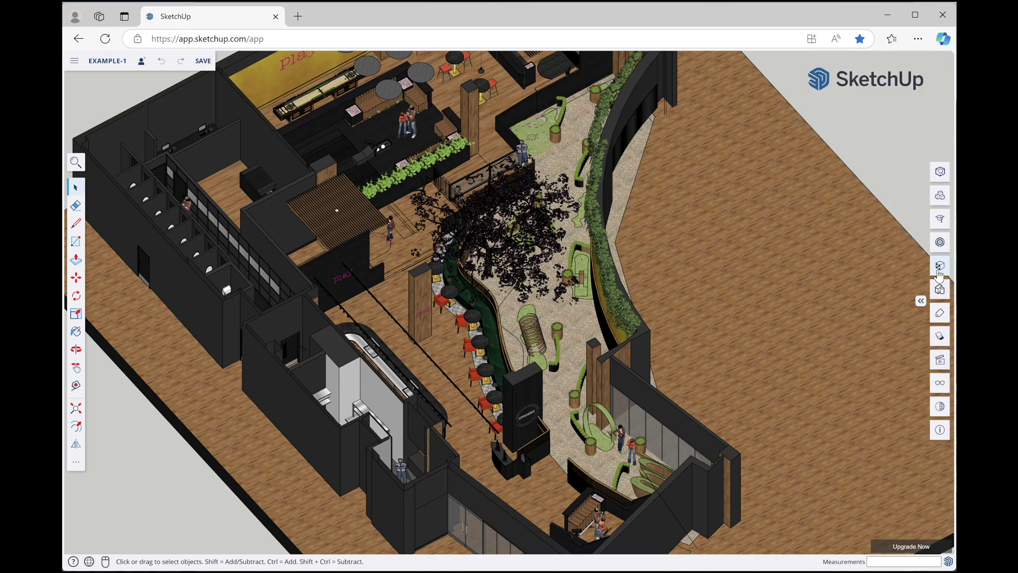
click(941, 314)
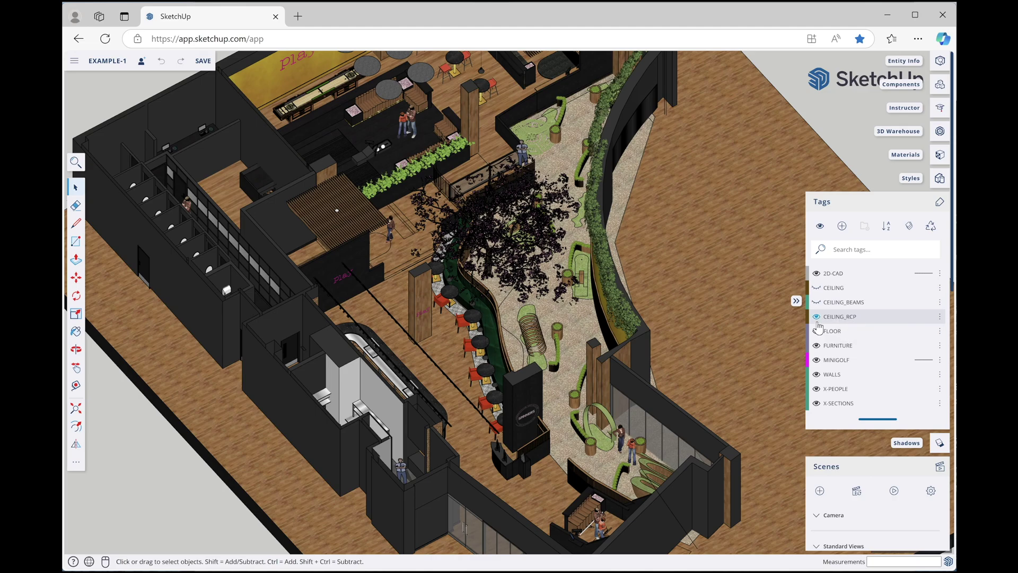
Hide the CEILING_RCP and MINIGOLF tags and orbit toward the bar
click(817, 317)
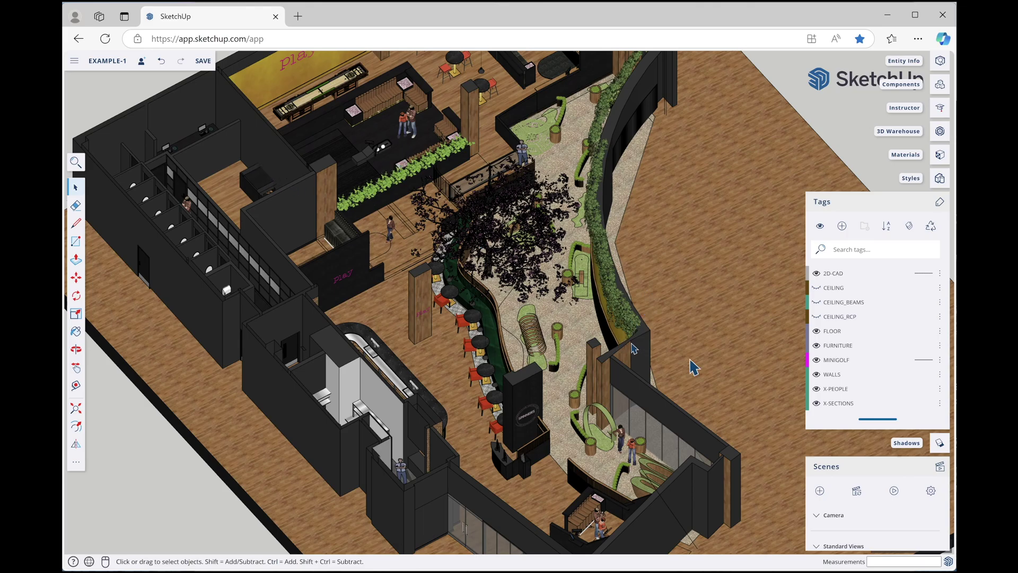
click(817, 360)
middle_drag(503, 279, 197, 257)
scroll(519, 79, up, 3)
middle_drag(520, 80, 575, 97)
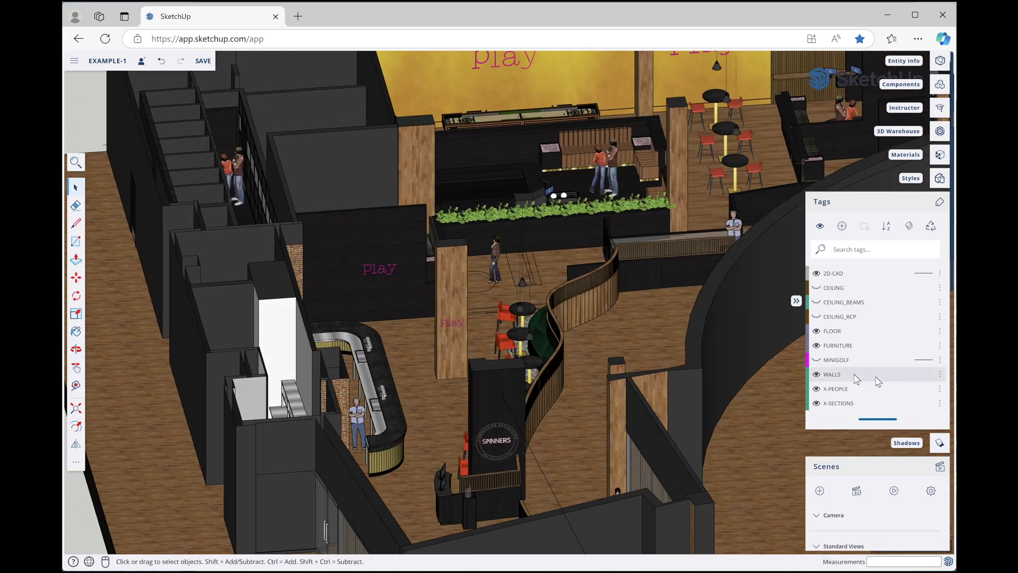
Make MINIGOLF visible again and orbit the view over the café area
click(816, 361)
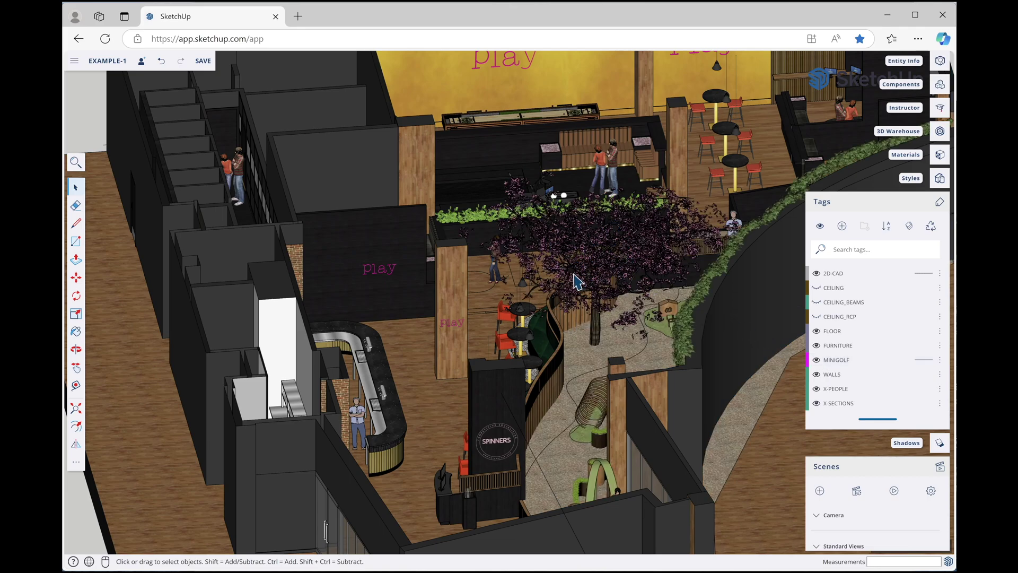
middle_drag(607, 298, 750, 262)
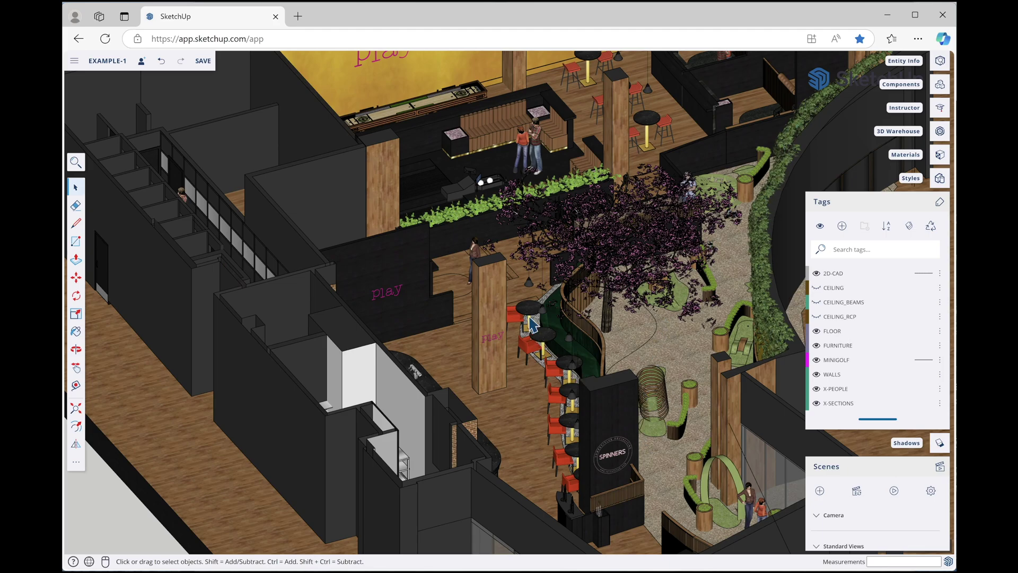
middle_drag(511, 389, 513, 364)
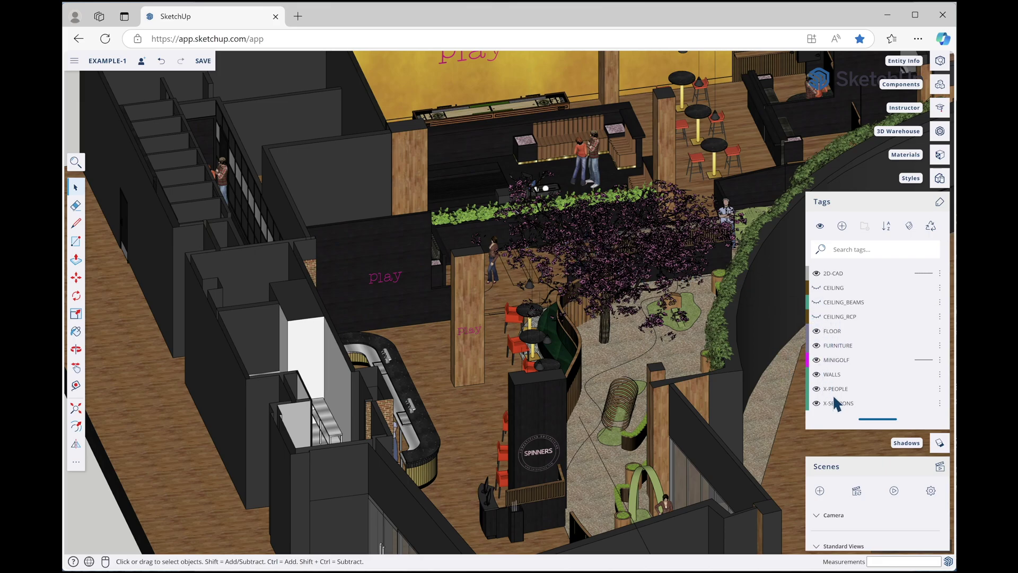
Hide the MINIGOLF tag again and zoom in on the model
click(822, 361)
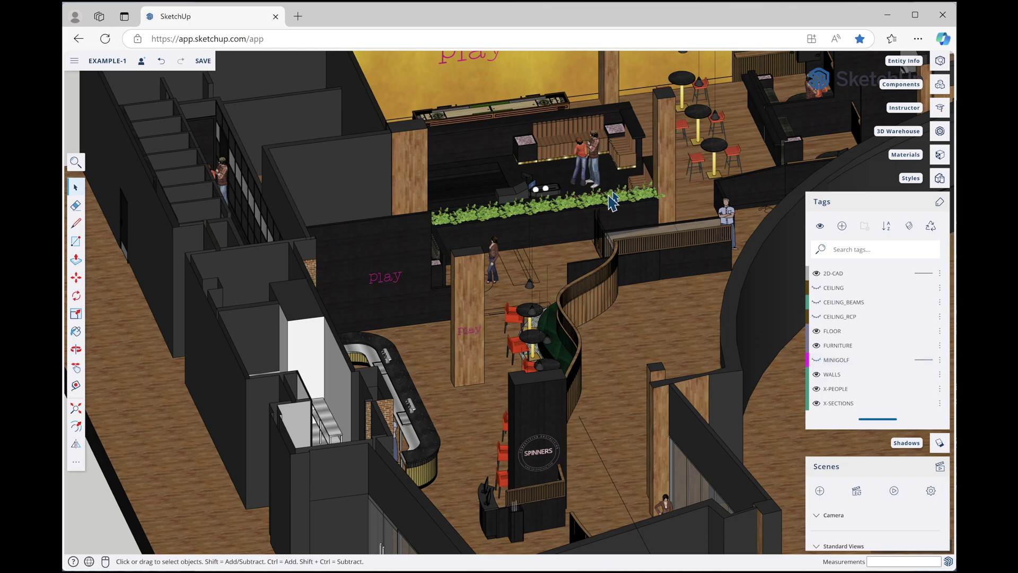
scroll(570, 221, up, 5)
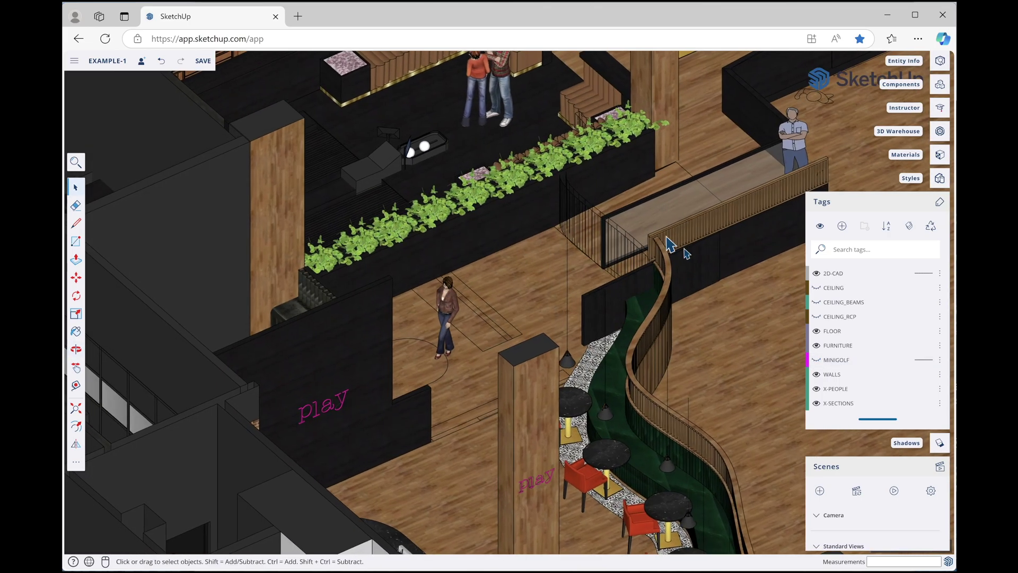
scroll(609, 352, up, 3)
scroll(739, 277, up, 2)
scroll(605, 325, up, 2)
scroll(562, 333, up, 2)
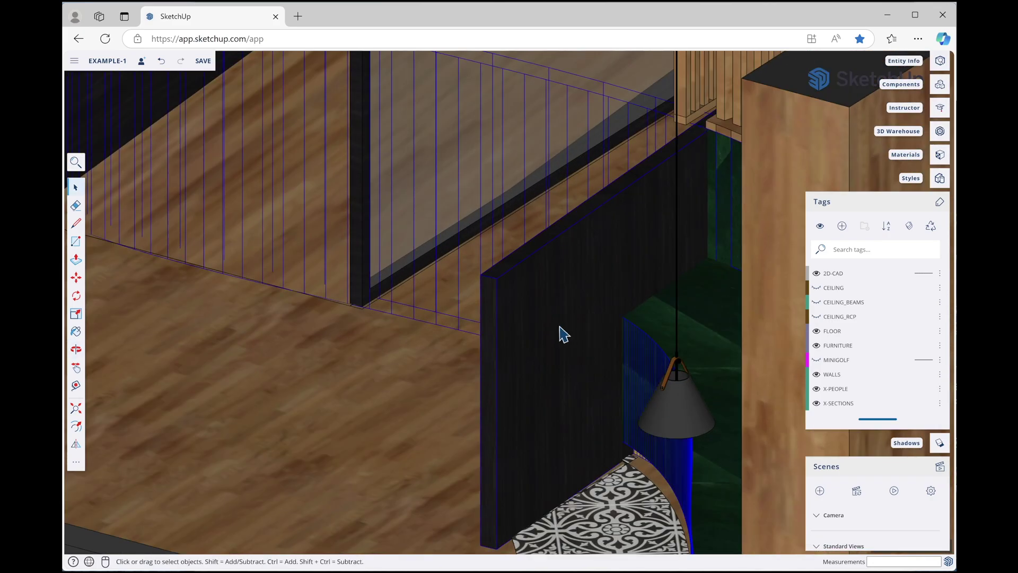
Push/Pull the dark wall's end face inward to narrow it, then zoom back out
key(p)
click(487, 322)
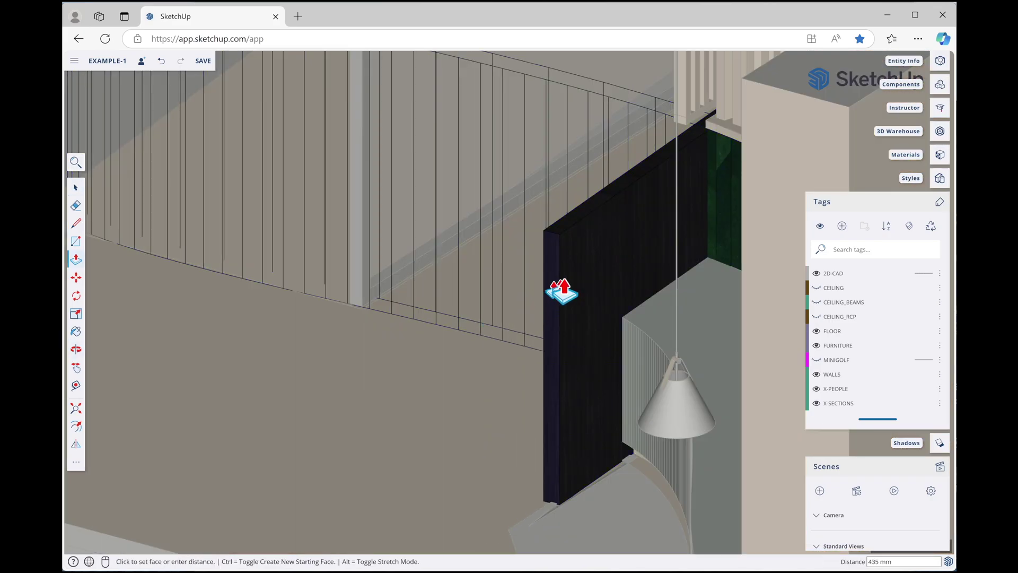
click(612, 275)
key(space)
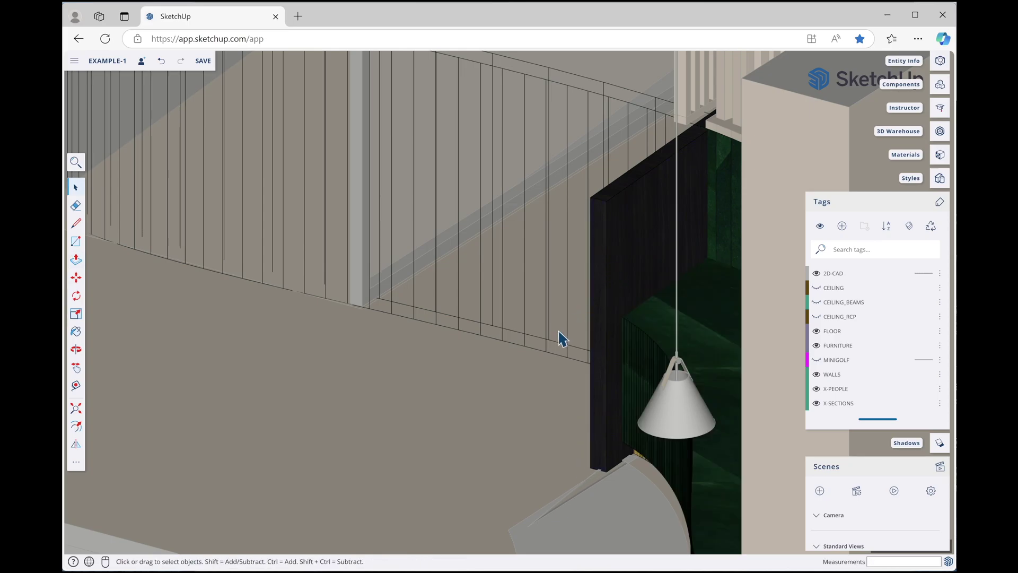
scroll(557, 342, down, 5)
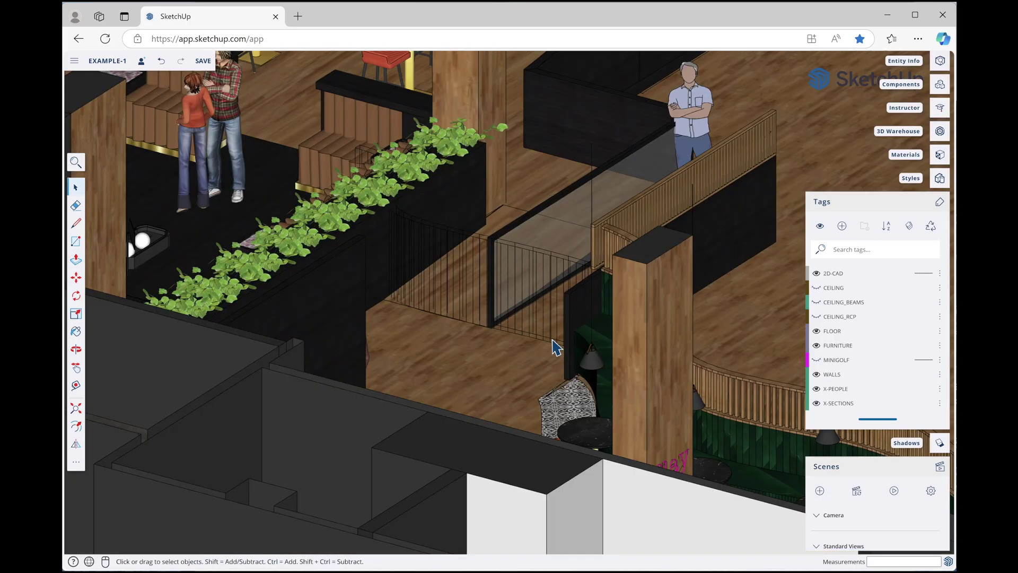
scroll(546, 347, down, 5)
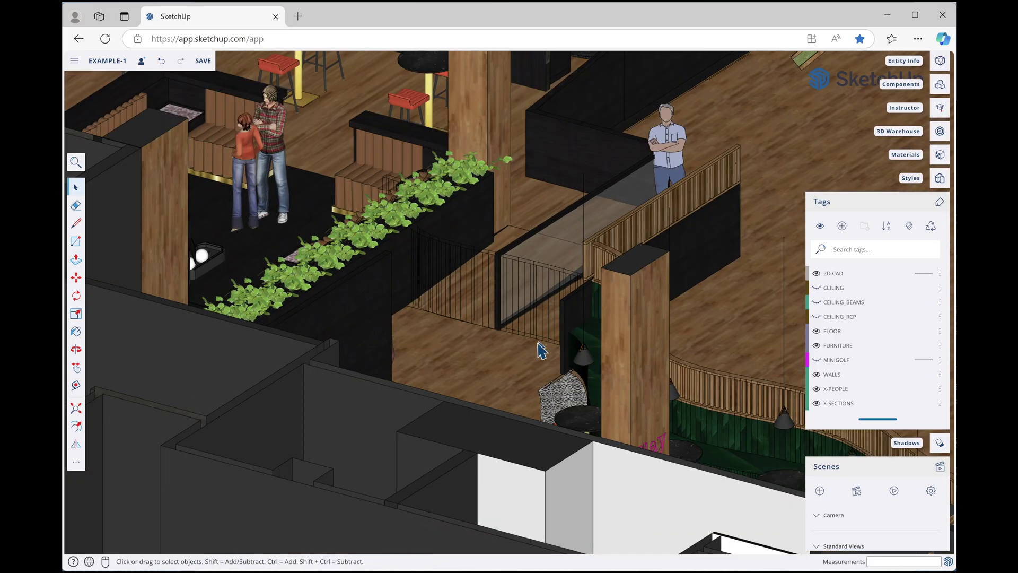
scroll(403, 293, down, 4)
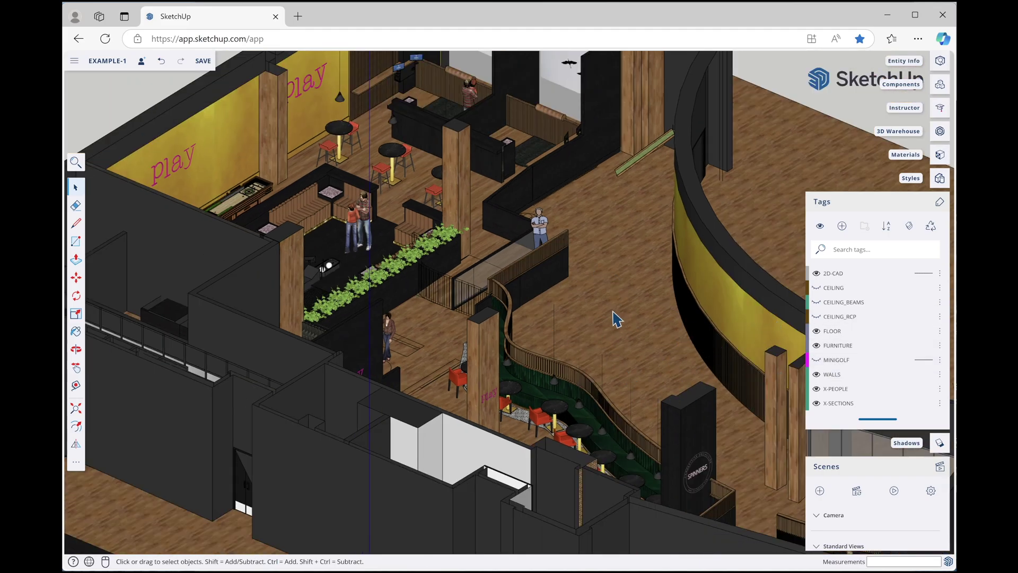
Hide the 2D-CAD tag and orbit to a near top-down view of the plan
scroll(403, 371, up, 6)
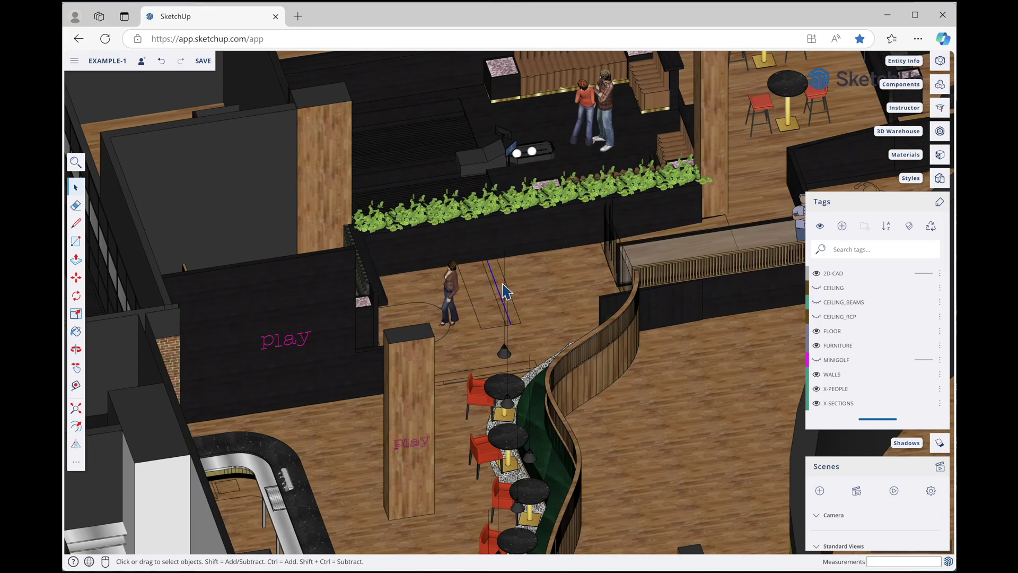
click(816, 274)
scroll(532, 305, down, 4)
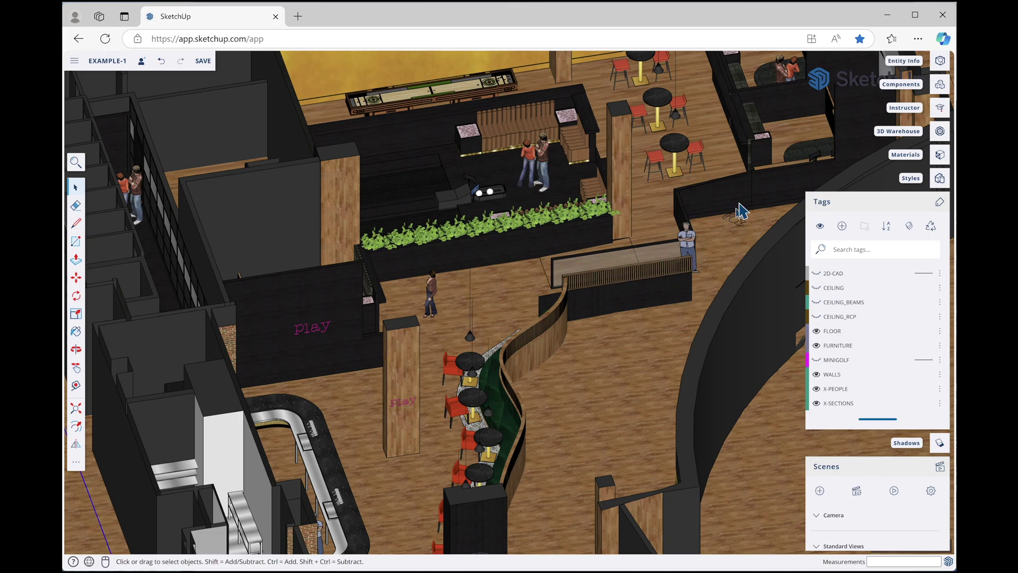
middle_drag(470, 367, 375, 265)
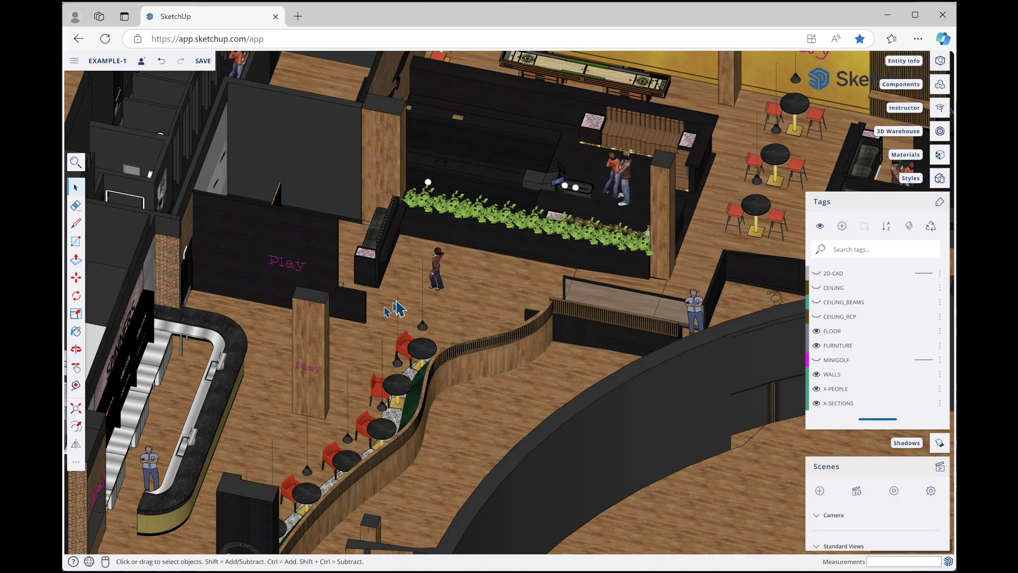
middle_drag(399, 309, 477, 275)
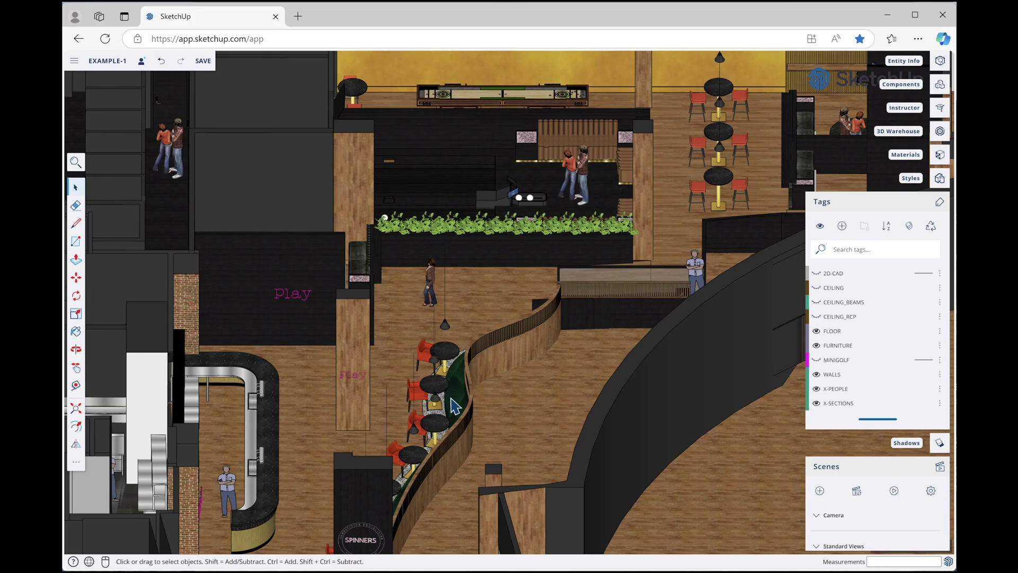
Toggle X-PEOPLE off and on, orbit over the lounge, and select then deselect the standing figure
click(817, 390)
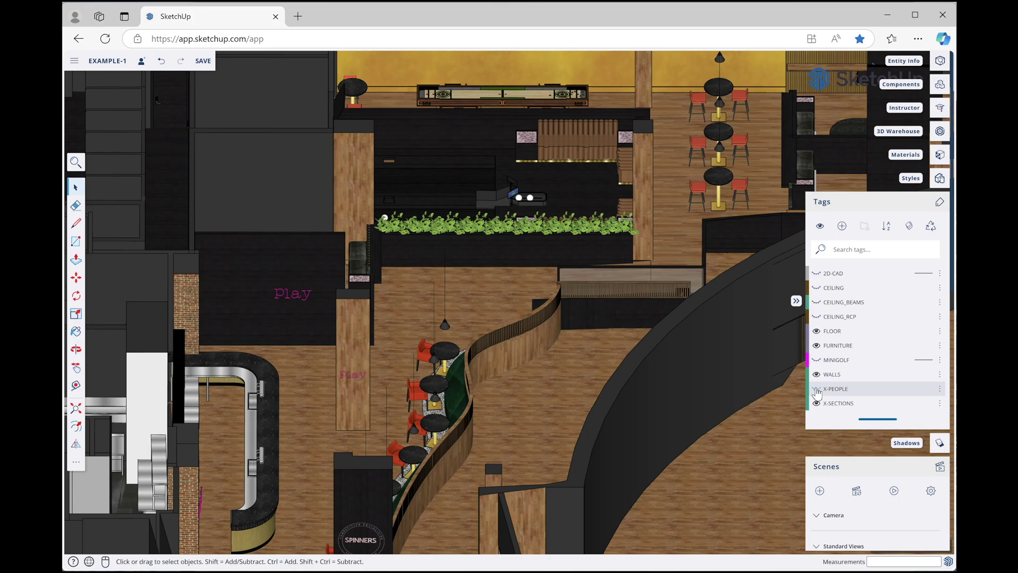
click(817, 389)
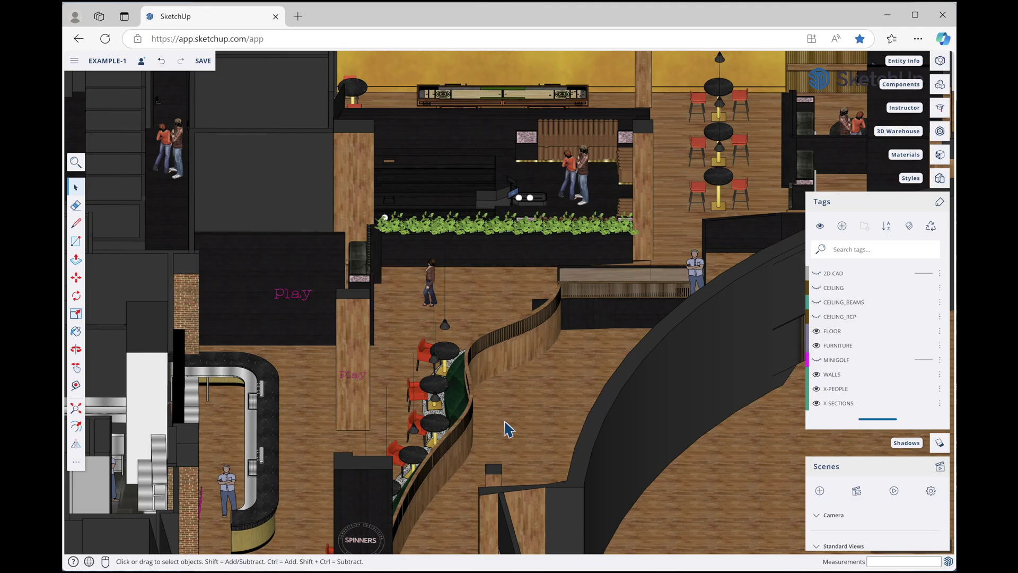
middle_drag(462, 448, 146, 438)
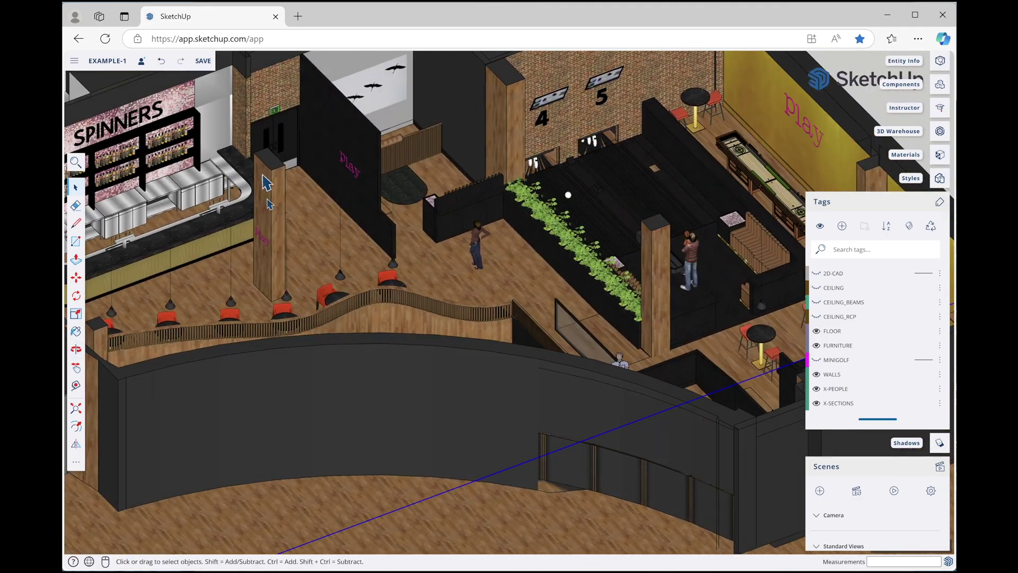
scroll(126, 323, up, 5)
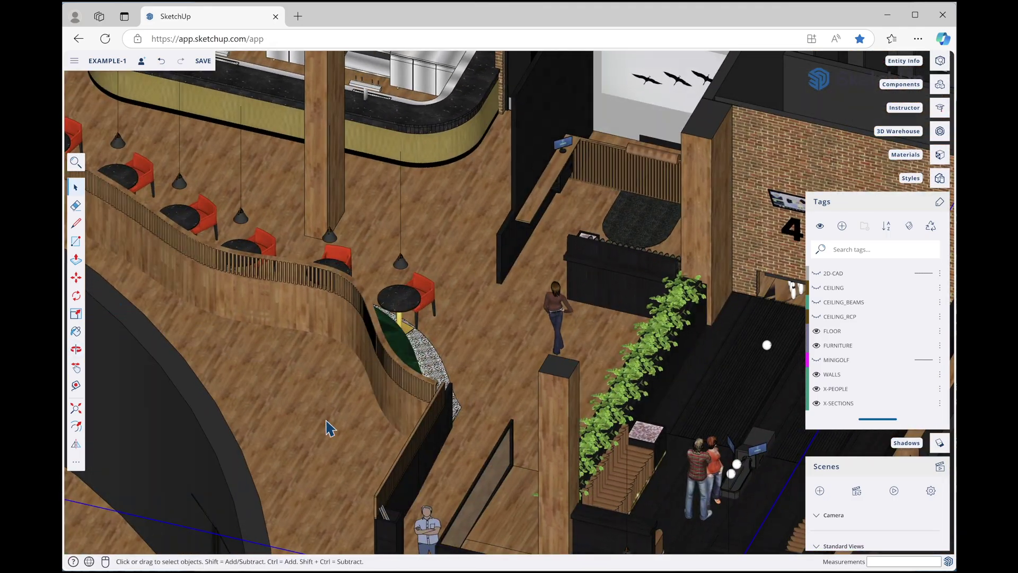
scroll(508, 348, down, 2)
scroll(508, 349, up, 5)
middle_drag(508, 349, 120, 347)
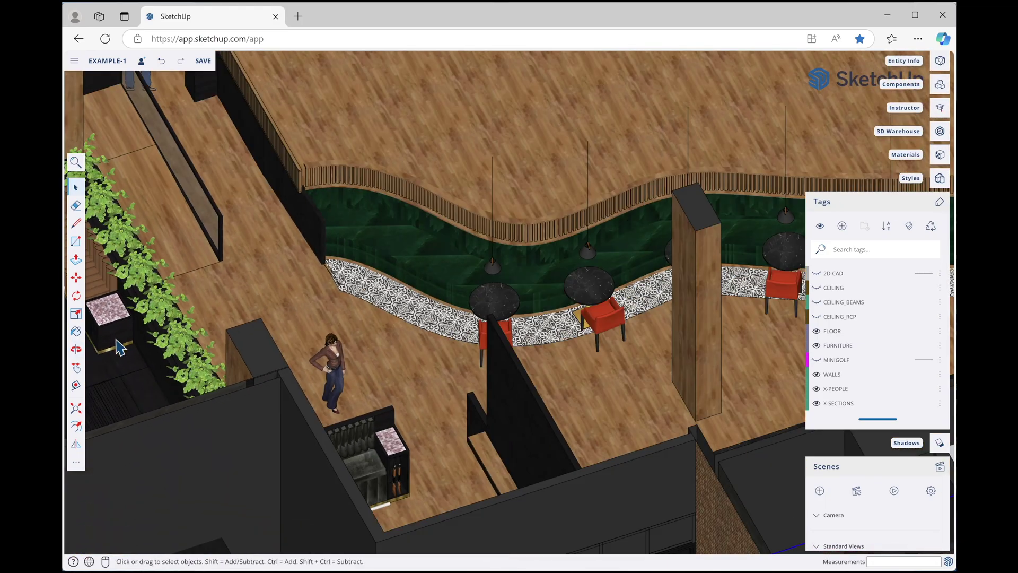
scroll(270, 331, down, 2)
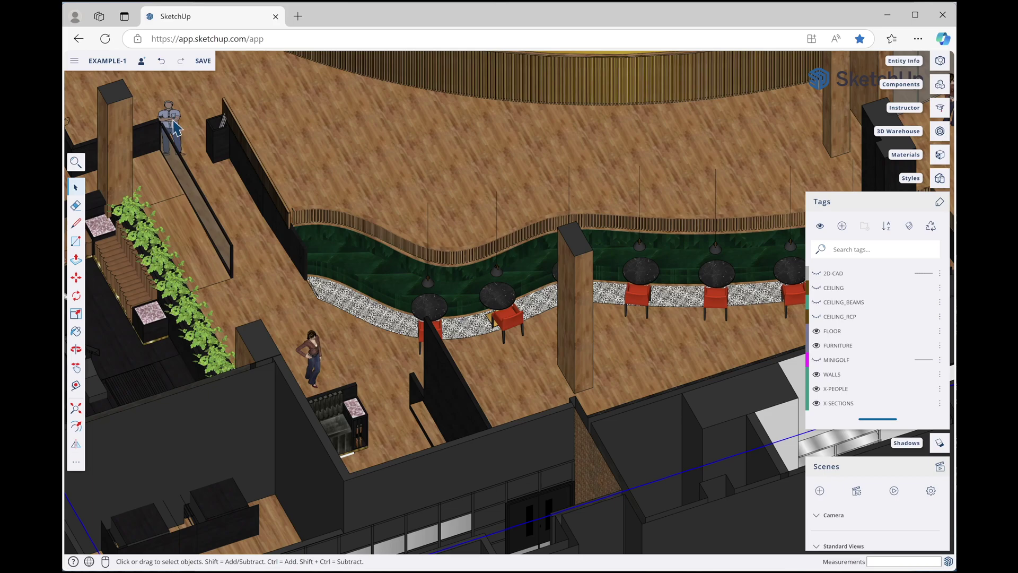
click(175, 127)
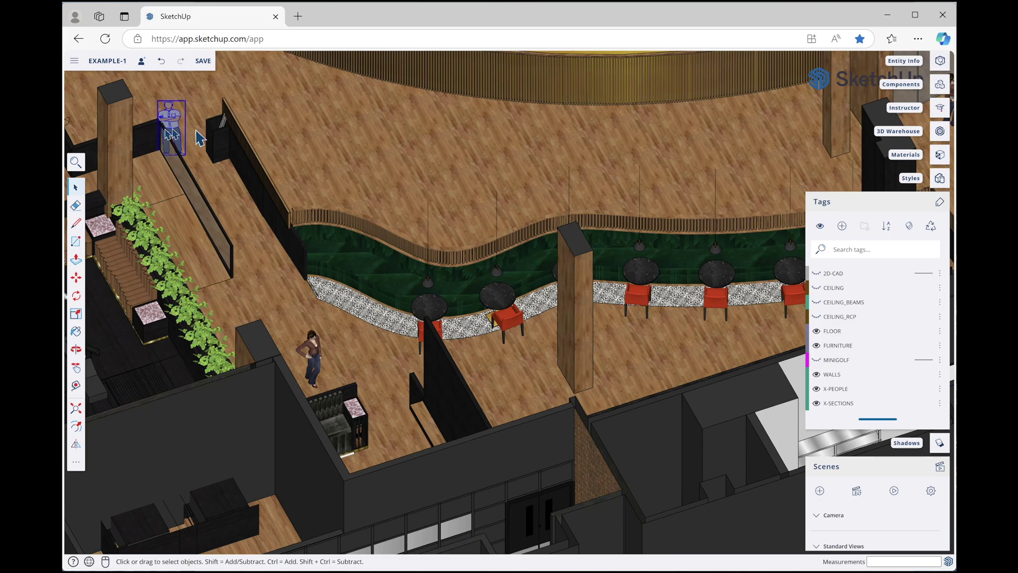
click(192, 113)
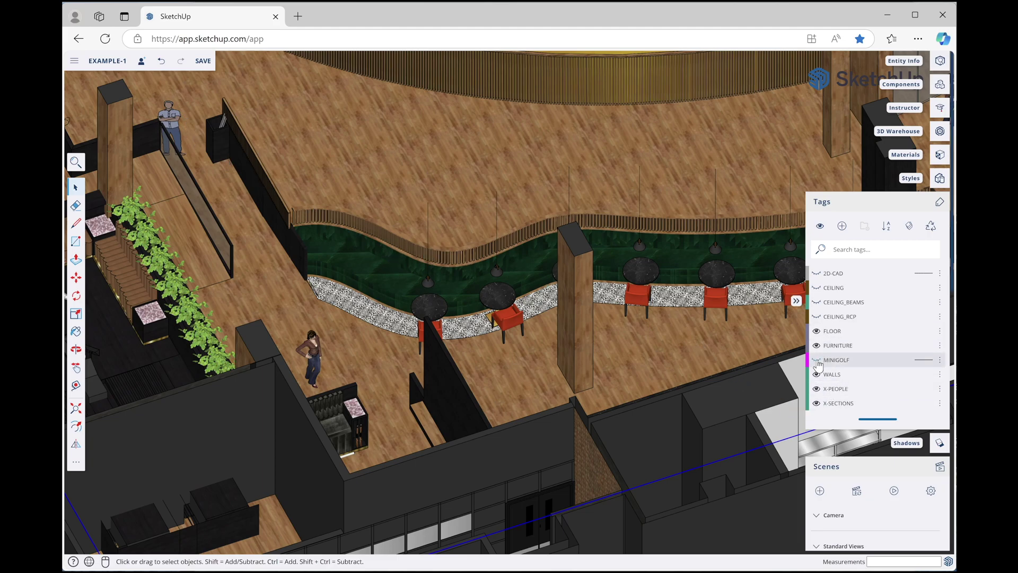
Turn on CEILING_RCP and CEILING_BEAMS, leave MINIGOLF hidden, and collapse the side tray
click(817, 360)
scroll(505, 385, down, 1)
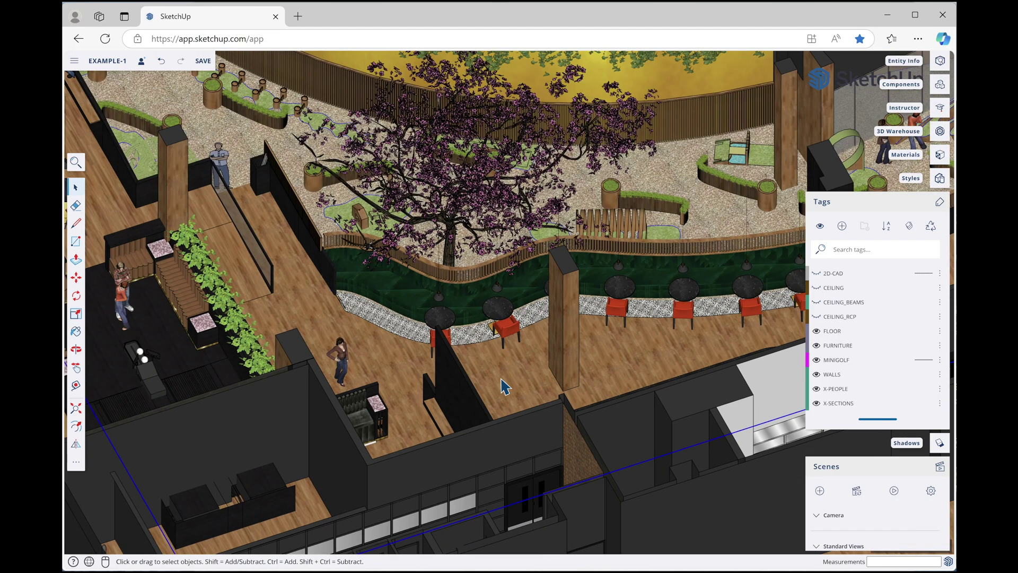
click(817, 317)
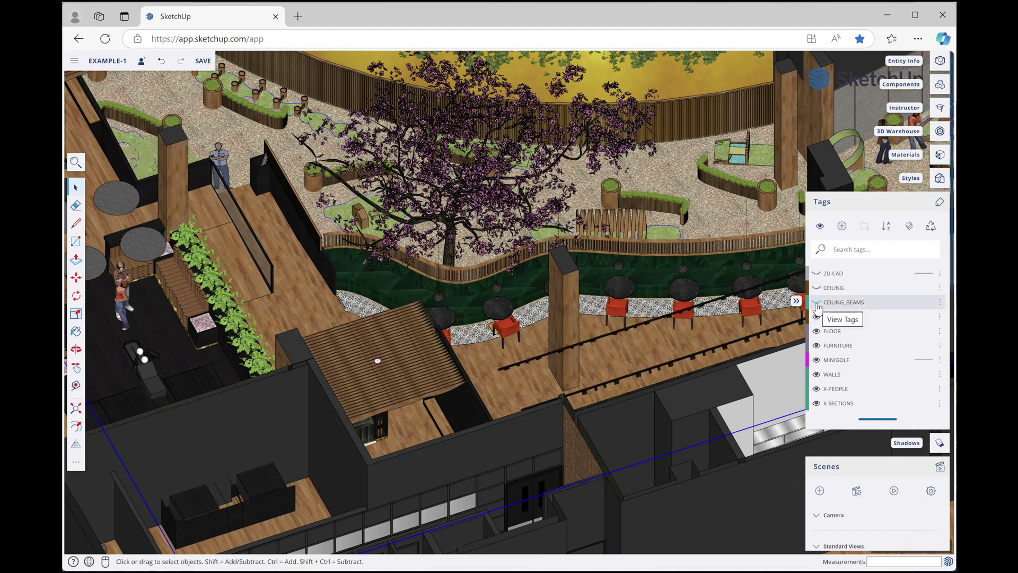
click(817, 302)
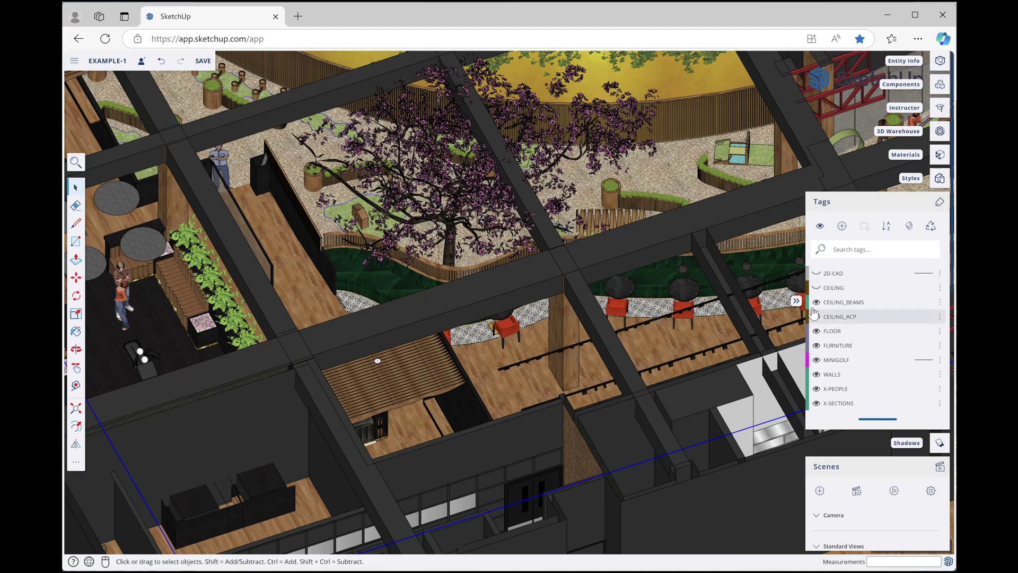
scroll(395, 317, down, 2)
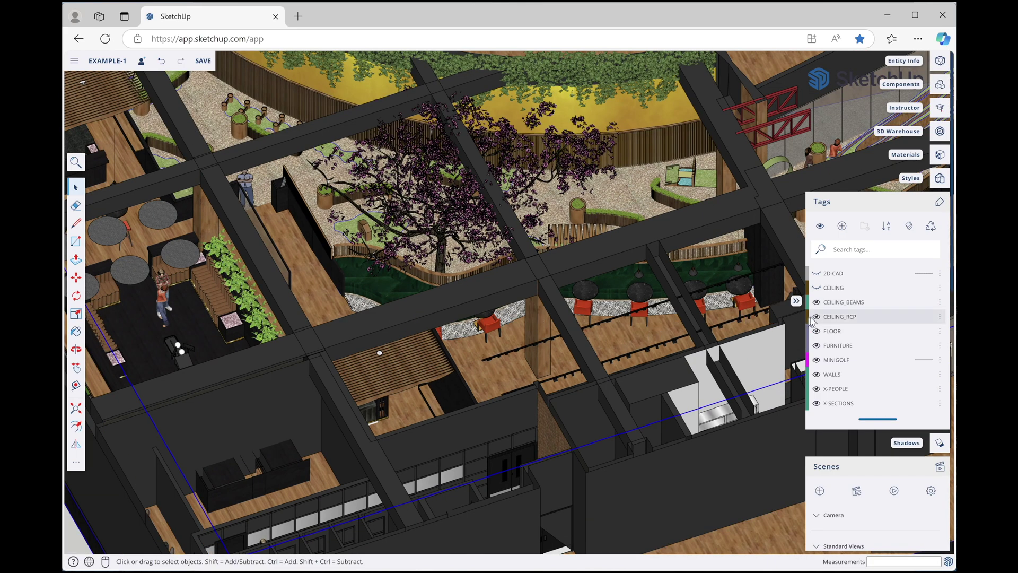
click(817, 361)
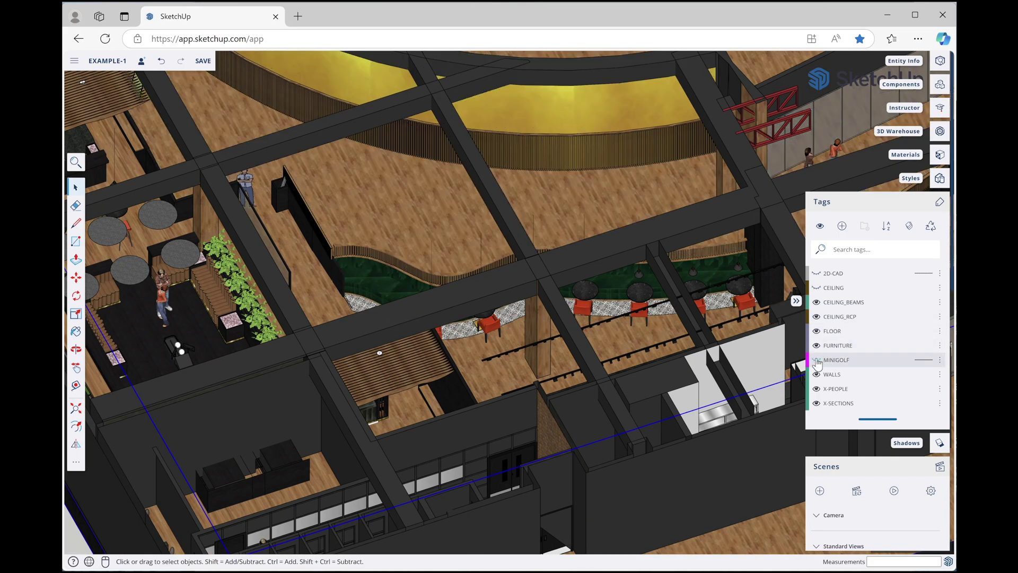
click(796, 302)
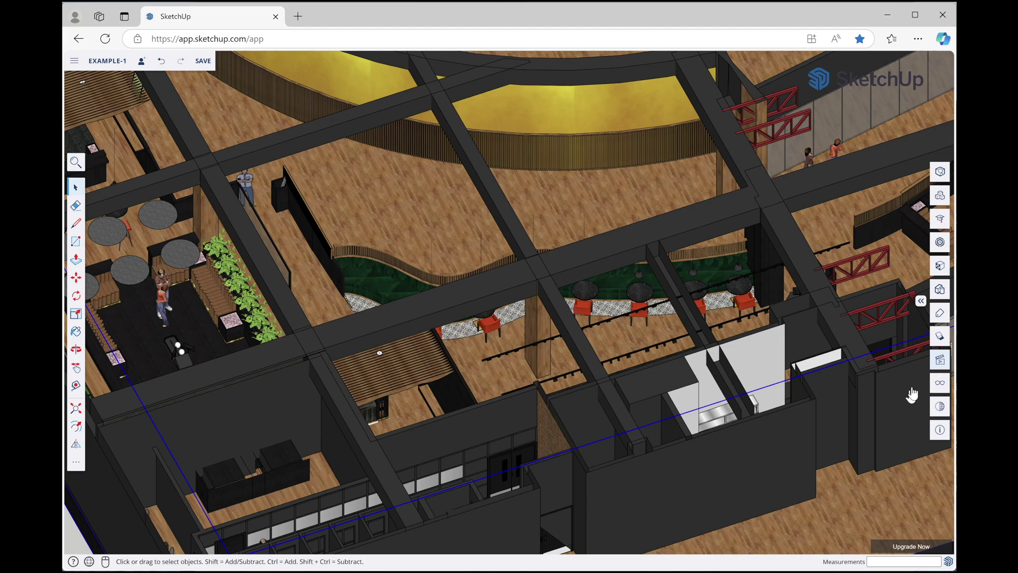
Open the Scenes list and switch to the ZONE B-2 view of the minigolf course
click(940, 361)
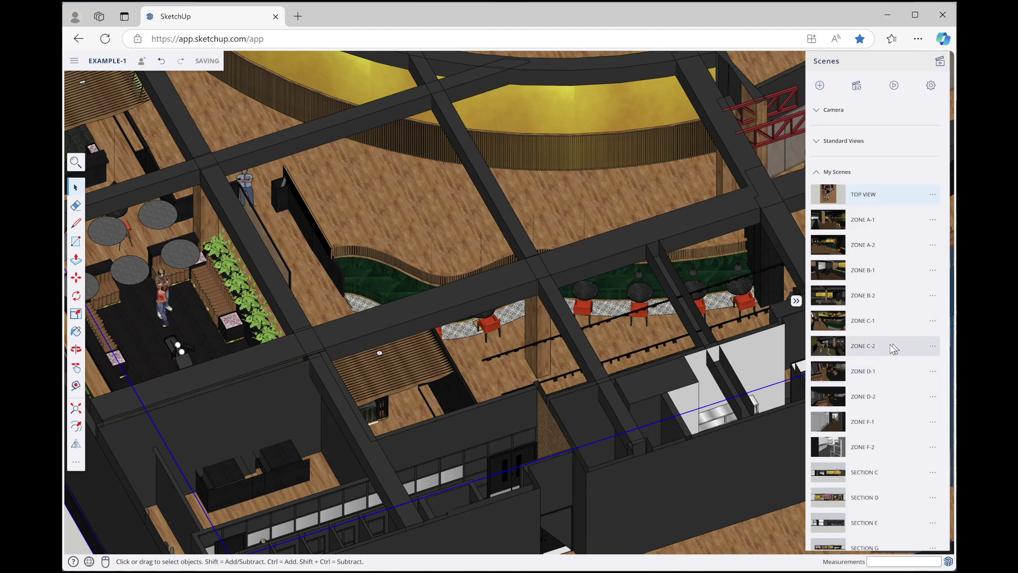
scroll(873, 429, down, 2)
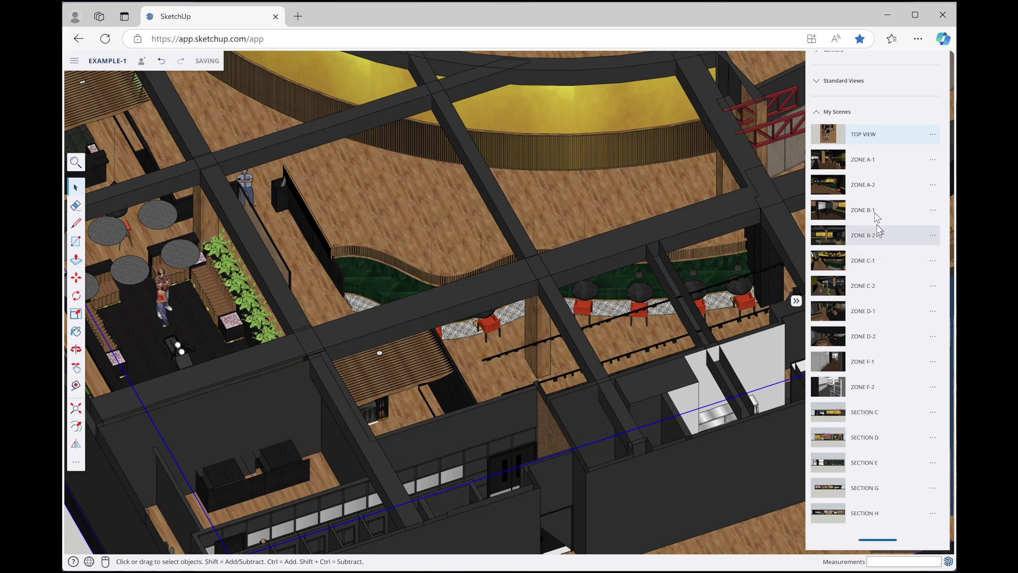
click(855, 168)
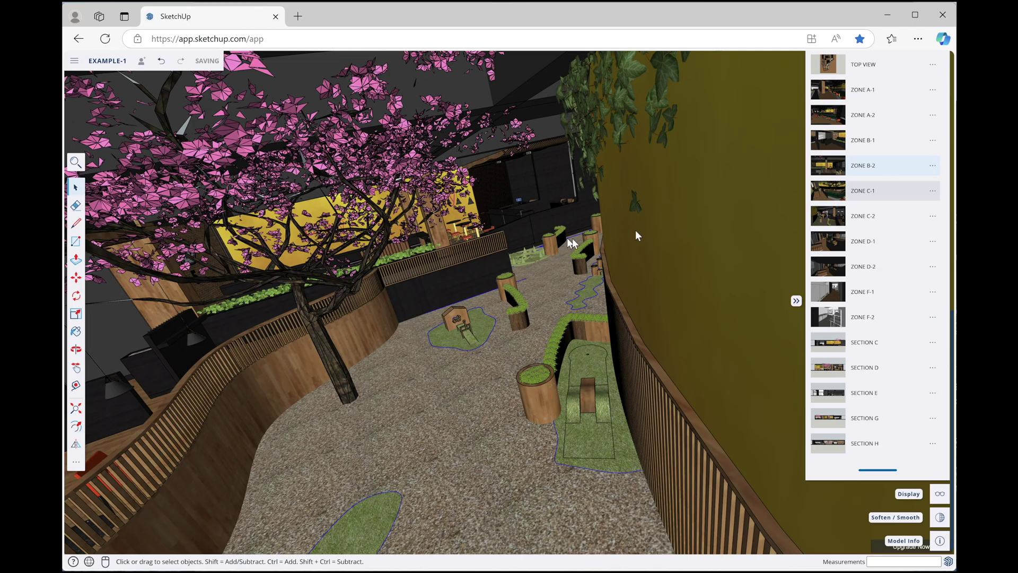
Step to ZONE A-2, orbit over the bar's beer taps, then jump to ZONE D-1 and ZONE D-2
key(Page_Up)
key(Page_Up)
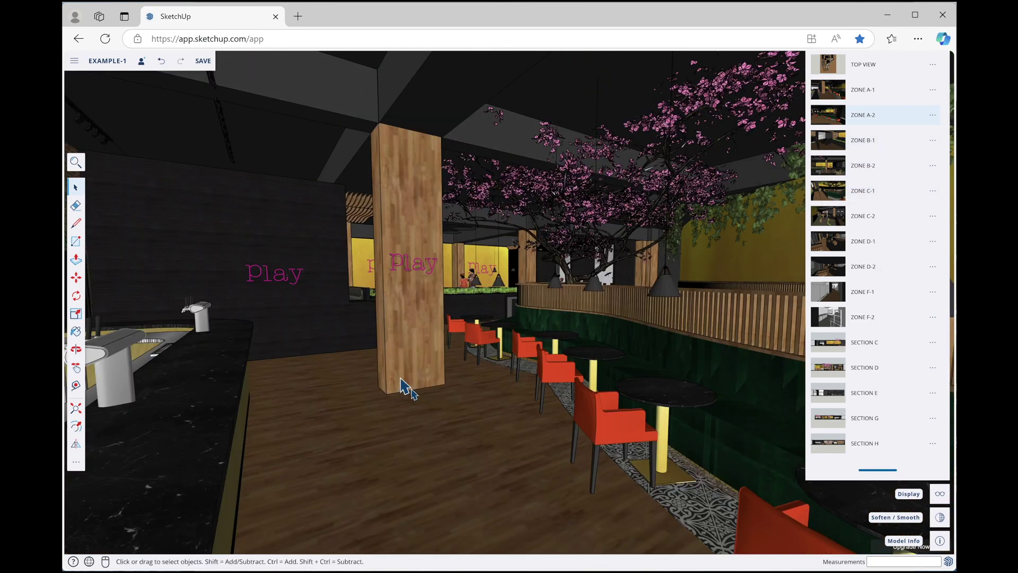
middle_drag(424, 337, 610, 371)
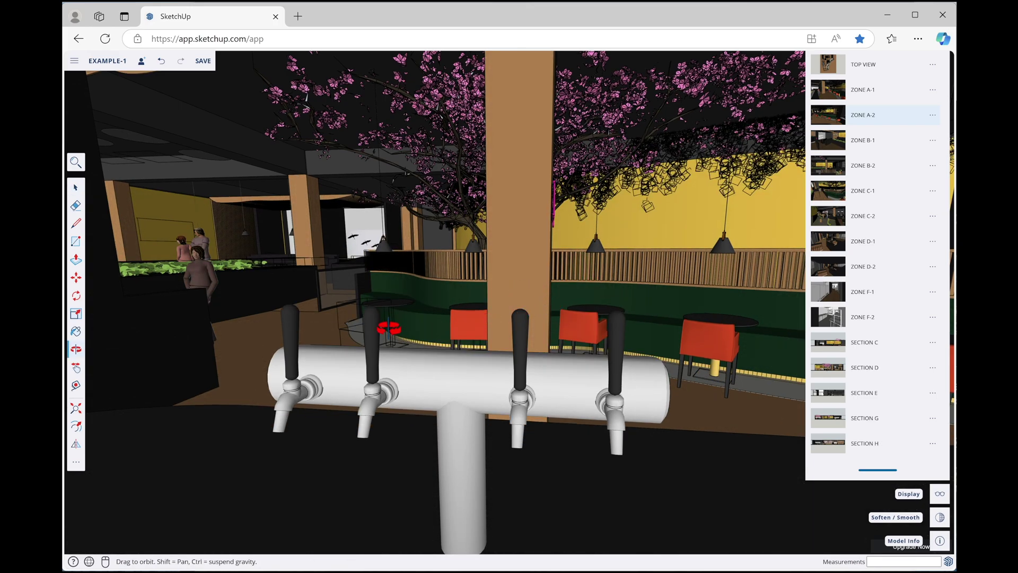
middle_drag(393, 328, 480, 326)
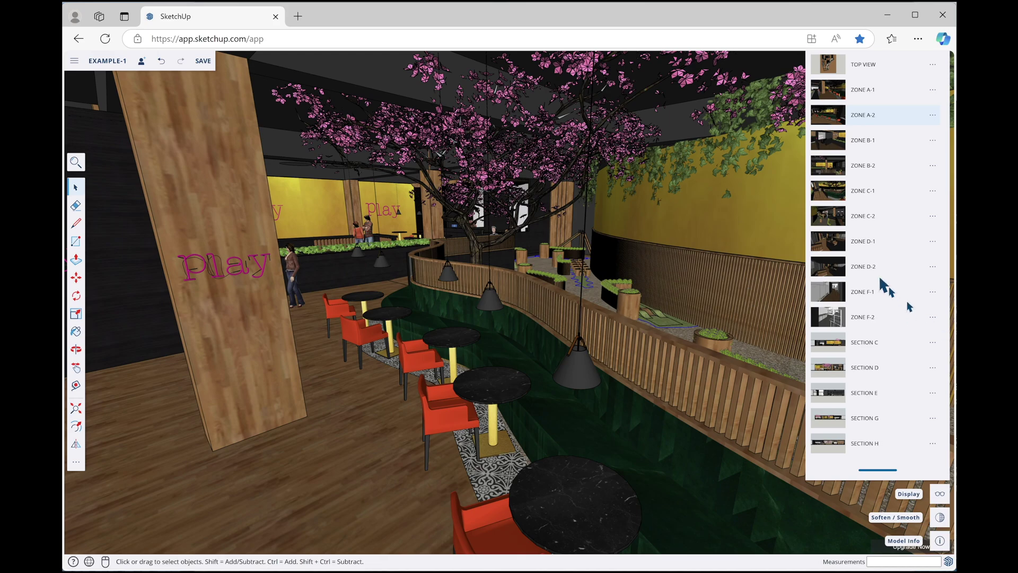
click(838, 249)
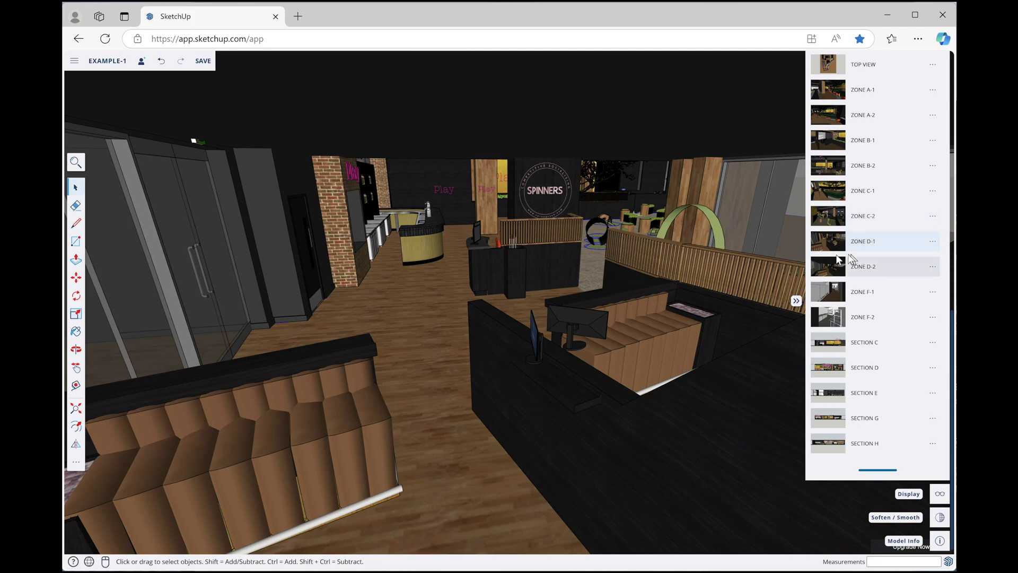
click(837, 271)
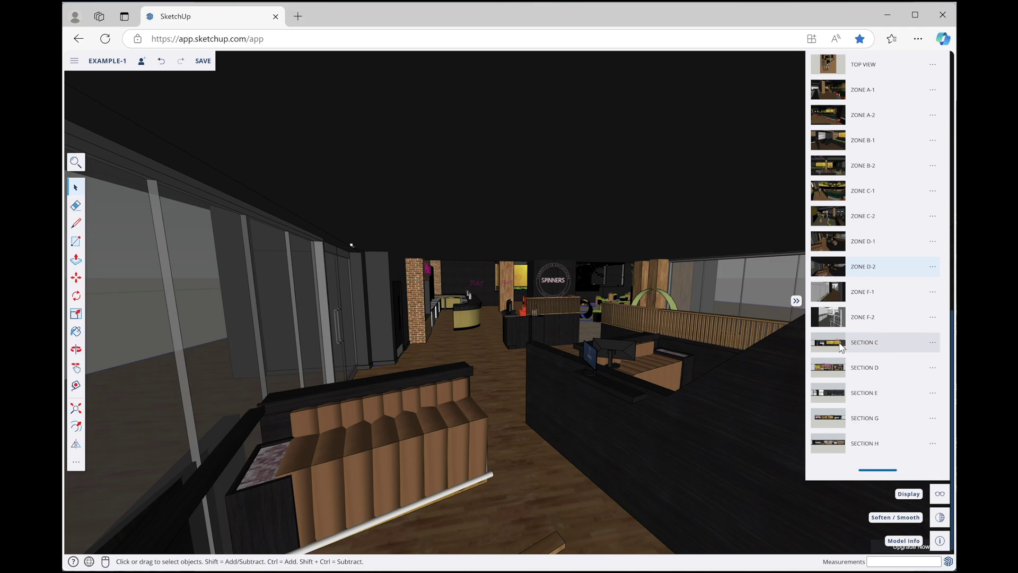
Show the SECTION C, SECTION D and SECTION G scene views in turn
click(841, 346)
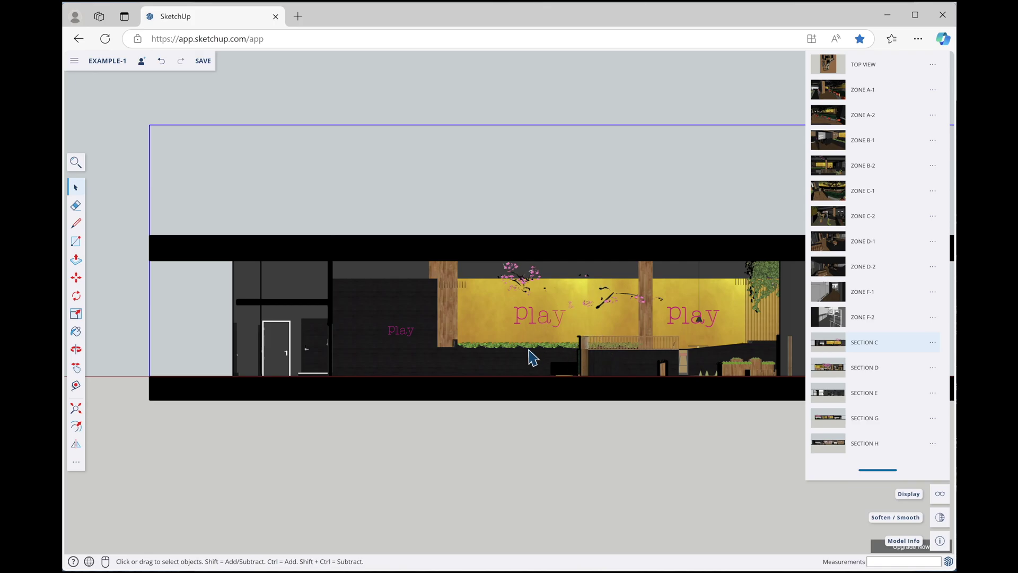
click(834, 374)
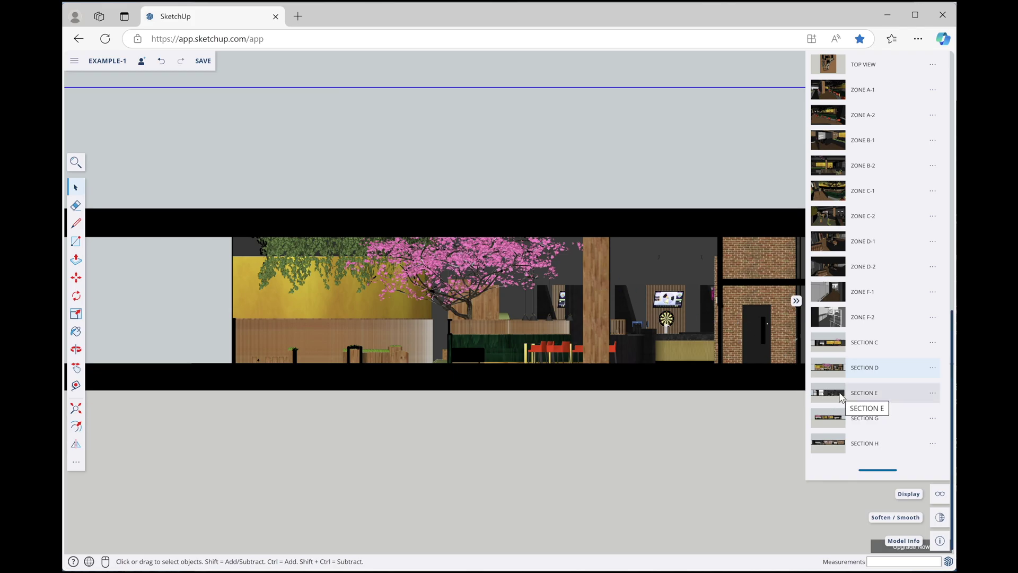
click(839, 417)
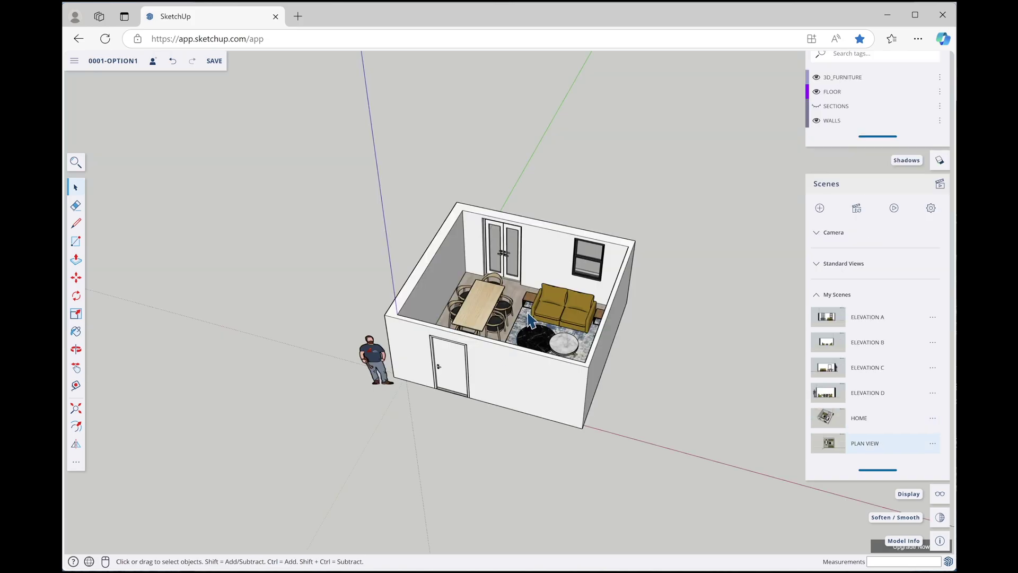
Orbit to a top-down view and zoom in on the room's sofas, coffee tables and rug
middle_drag(531, 320, 538, 411)
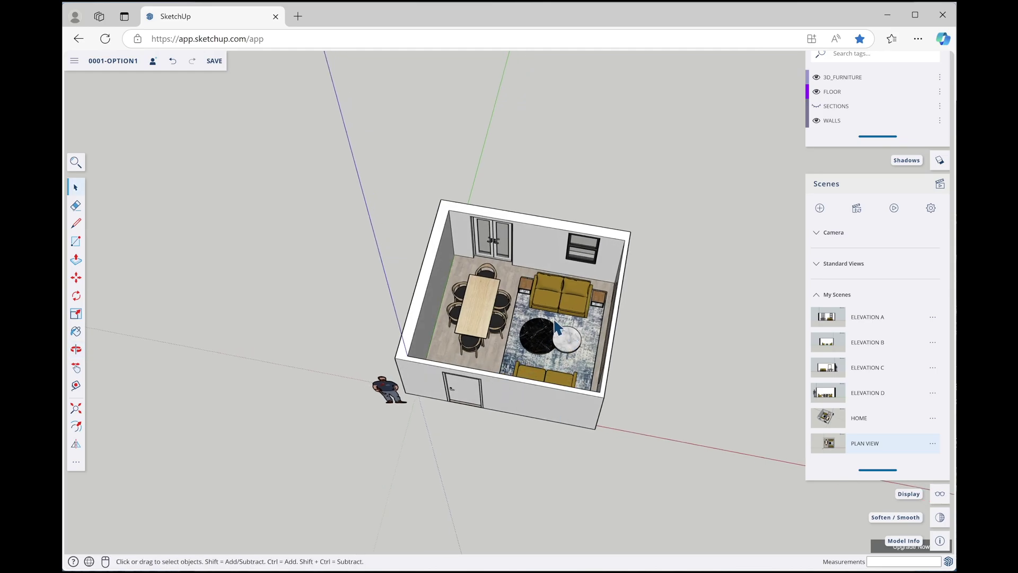
scroll(557, 327, up, 2)
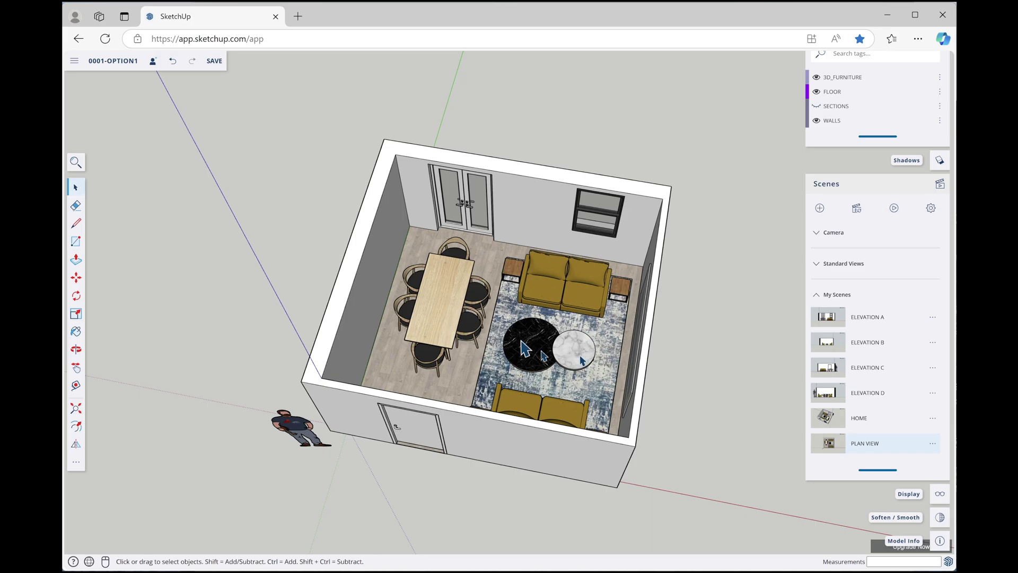
scroll(460, 306, down, 2)
scroll(460, 306, down, 1)
middle_drag(506, 450, 253, 215)
drag(314, 182, 641, 486)
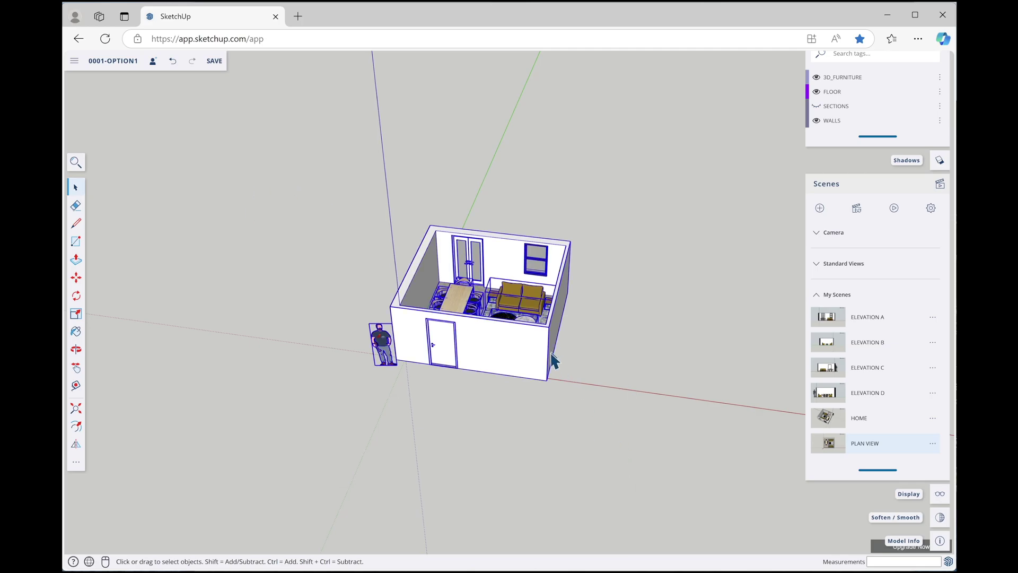
key(m)
click(546, 381)
key(ctrl)
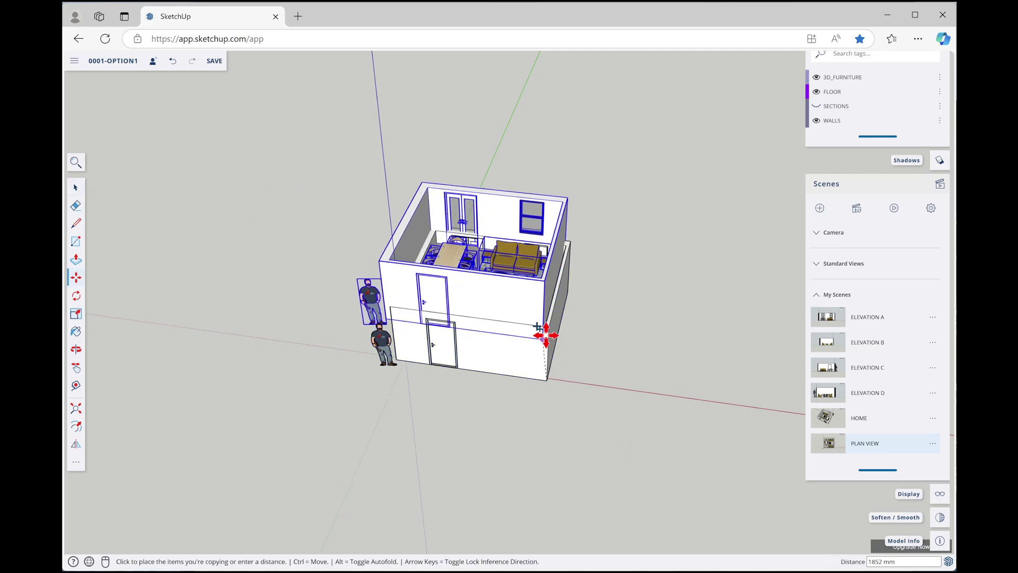
click(548, 329)
key(space)
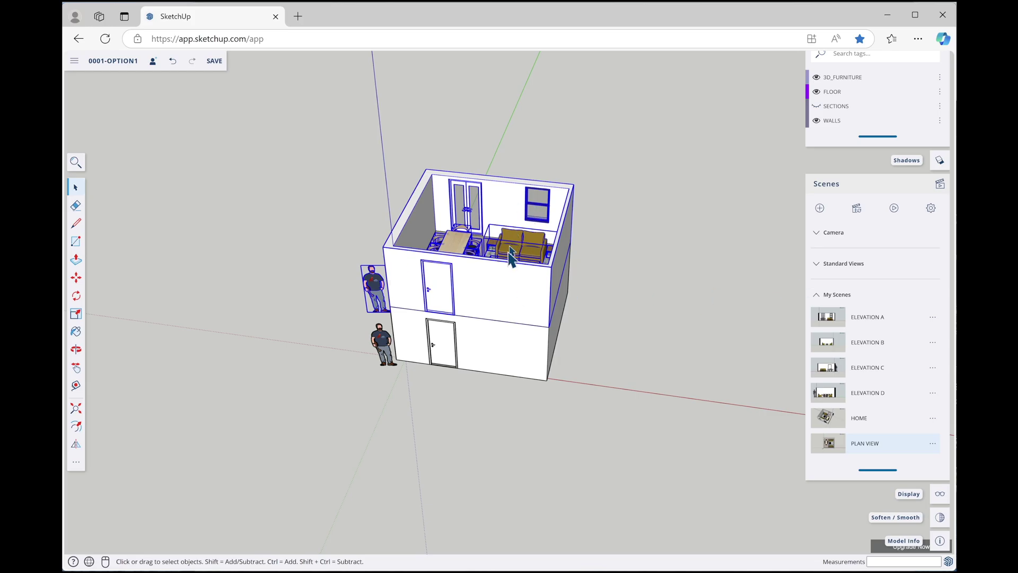
key(Delete)
scroll(499, 271, up, 5)
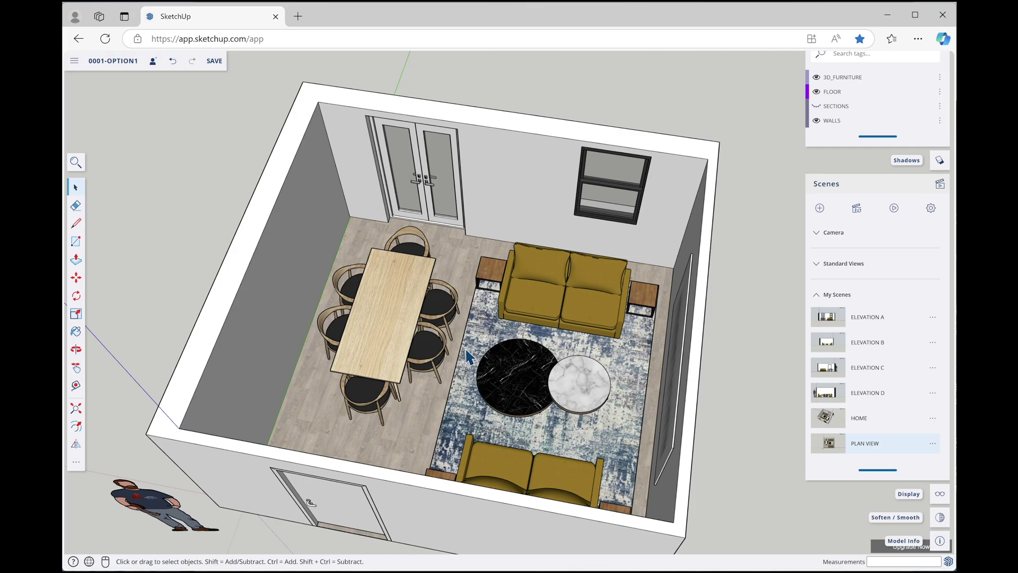
Open the coffee table group and select all of the black marble table's geometry
scroll(451, 288, down, 5)
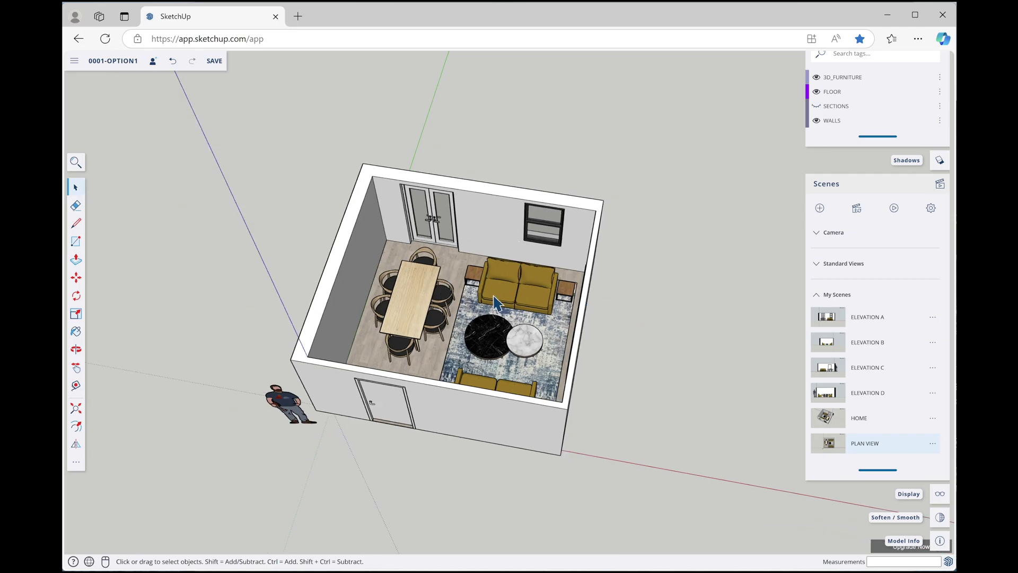
click(496, 333)
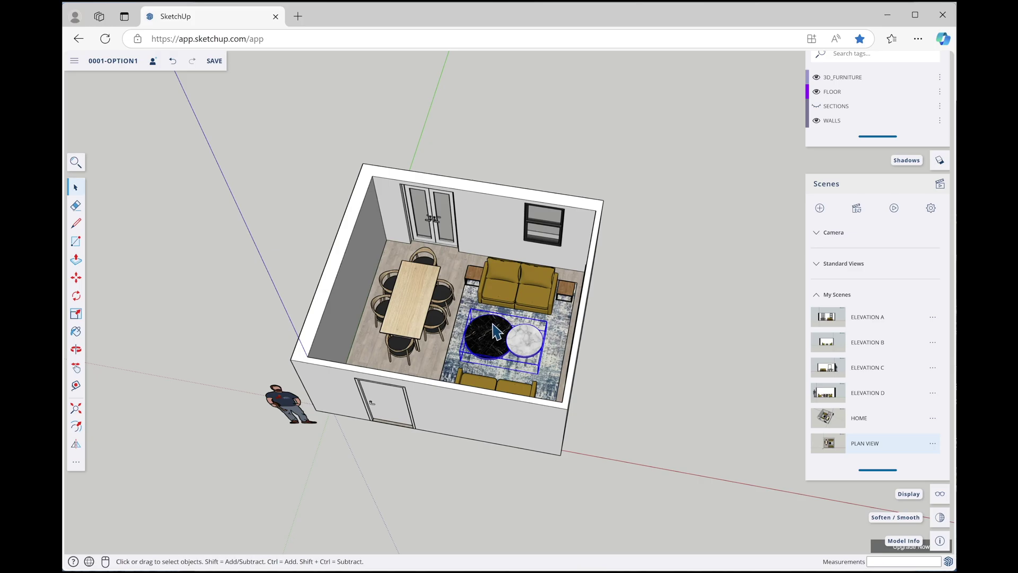
double_click(495, 332)
click(493, 337)
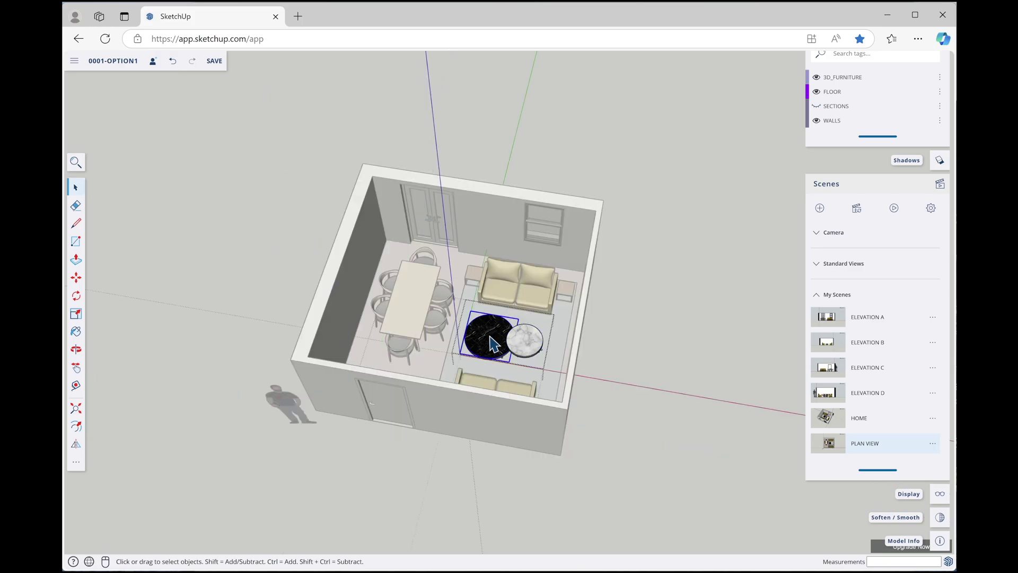
double_click(490, 338)
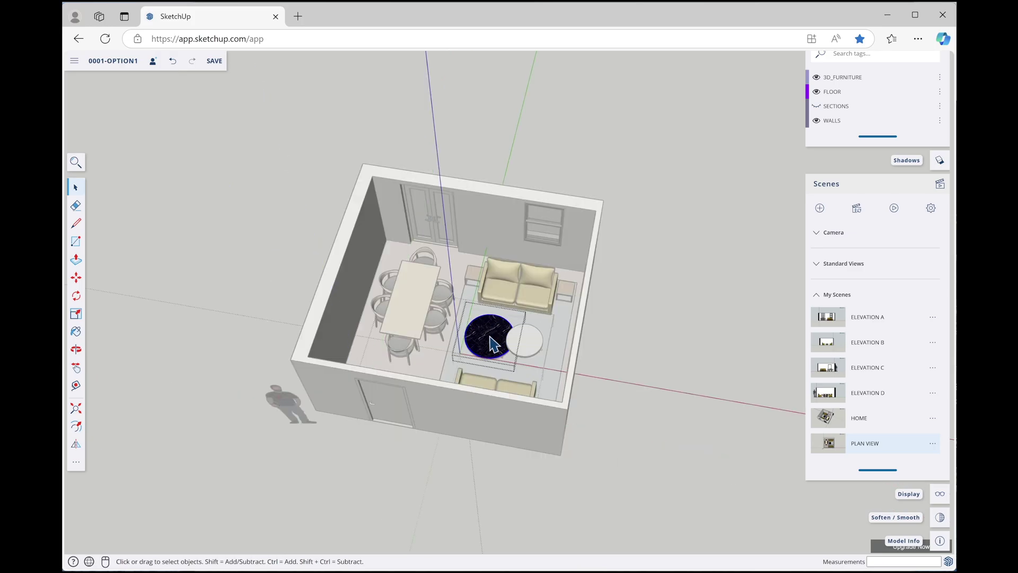
key(p)
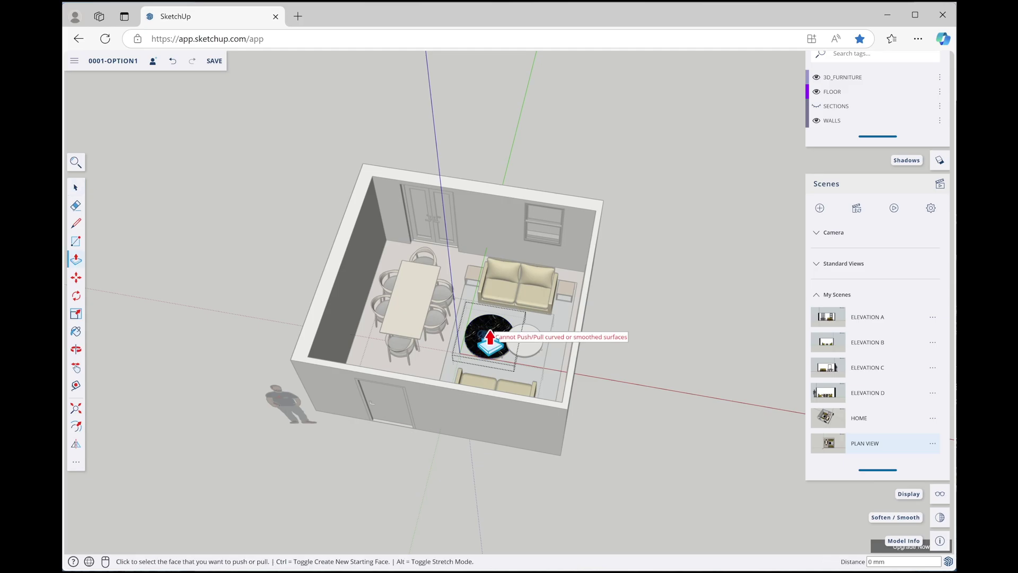
scroll(489, 338, up, 6)
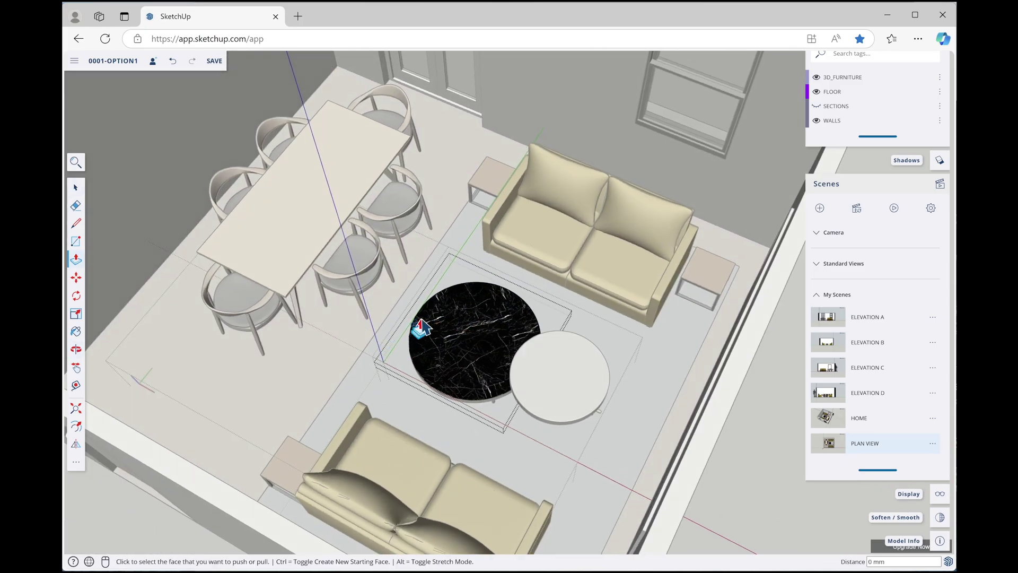
key(space)
drag(392, 254, 589, 439)
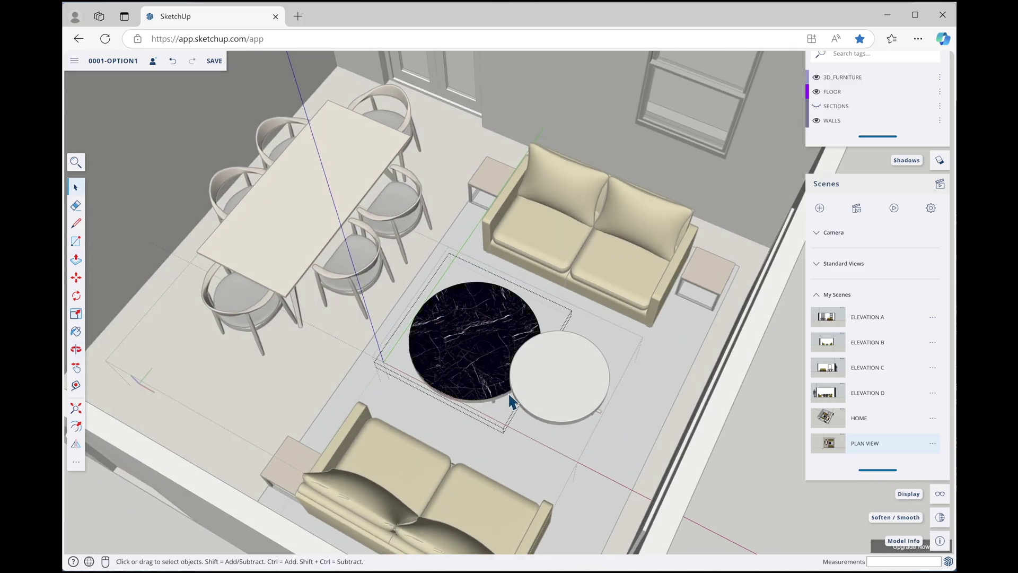
Move the black table upward with a typed distance, then reposition it higher by hand
key(m)
click(509, 364)
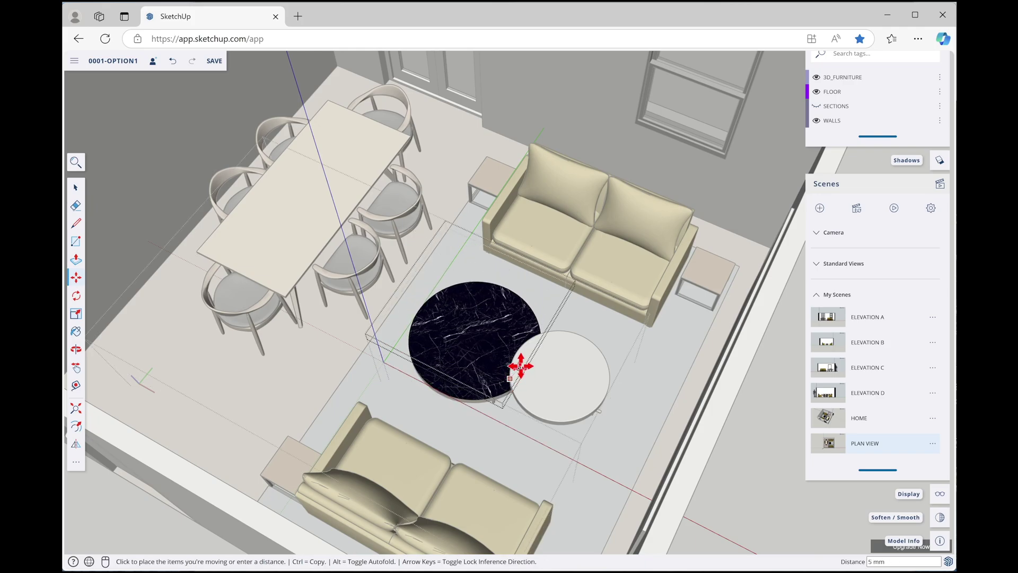
middle_drag(527, 350, 464, 401)
scroll(535, 308, up, 3)
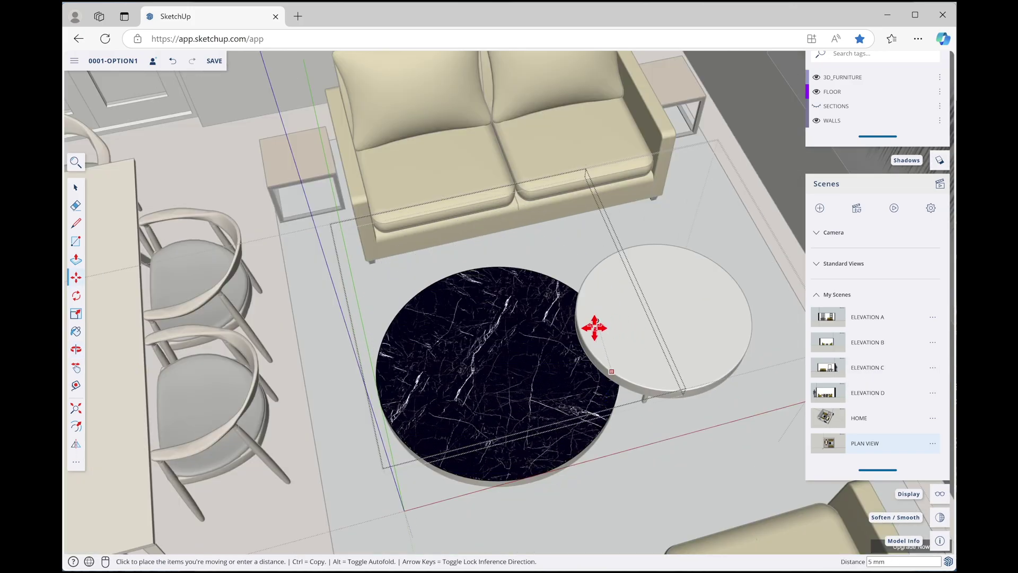
text(100)
key(Return)
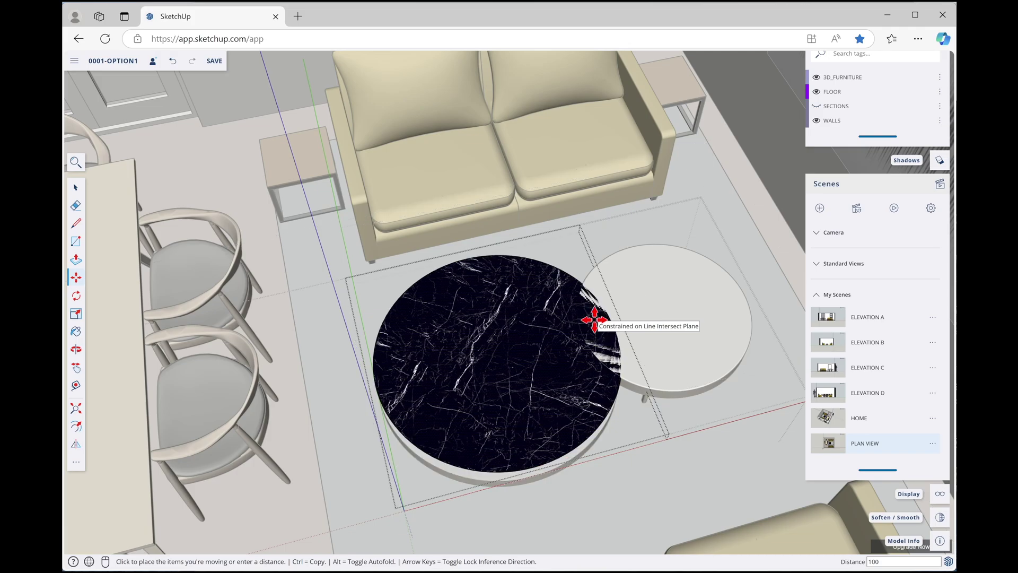
click(547, 341)
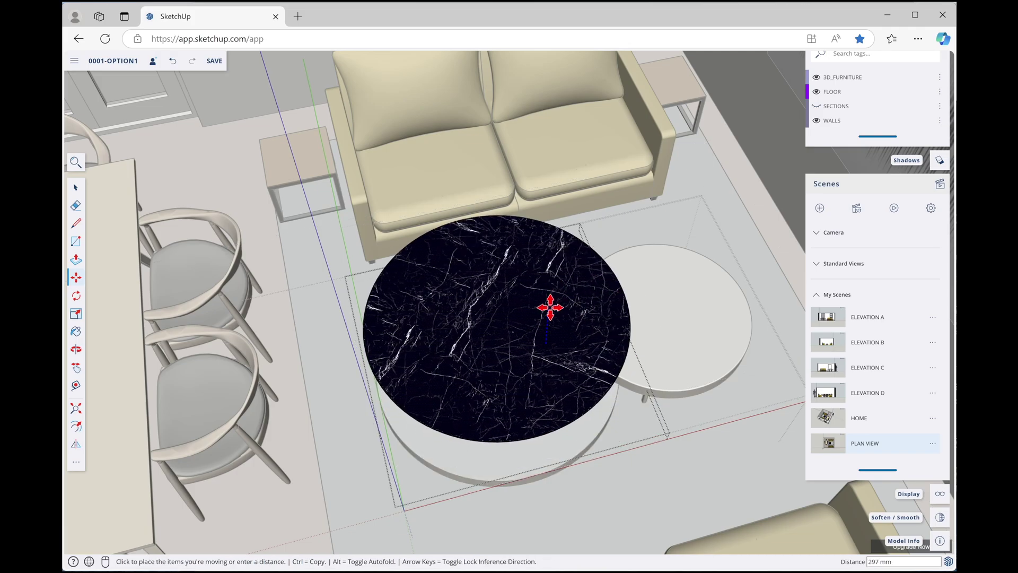
click(552, 310)
key(space)
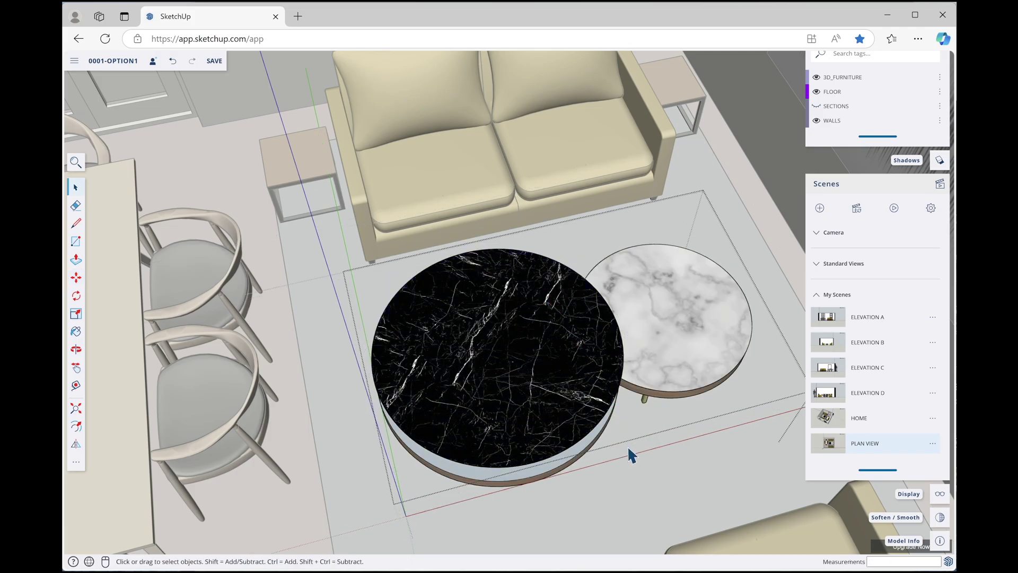
scroll(633, 447, down, 3)
middle_drag(634, 448, 433, 381)
Orbit to an overhead view of the lounge area and select the left sofa
drag(432, 381, 332, 359)
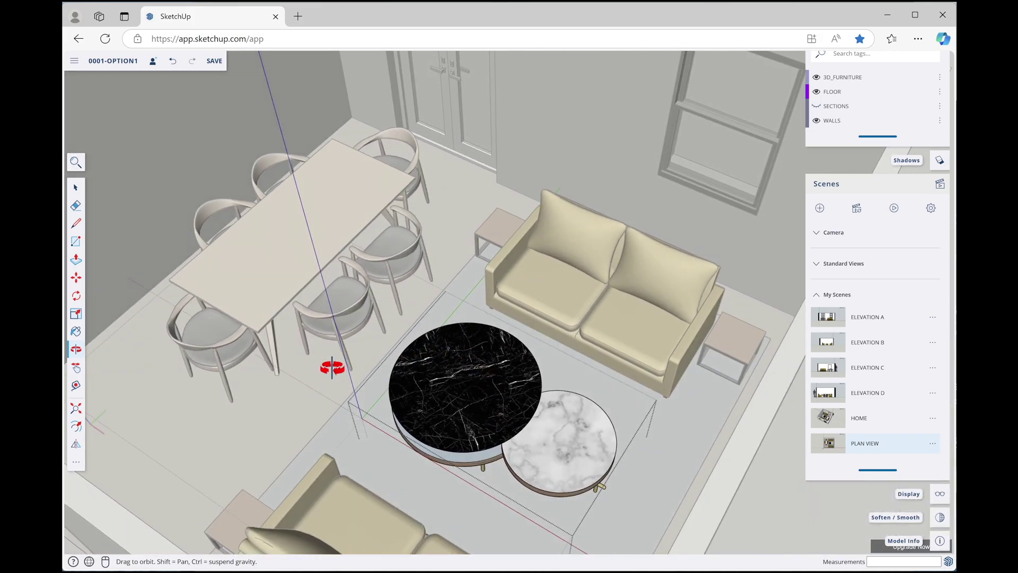
scroll(527, 437, up, 5)
drag(527, 437, 804, 432)
key(space)
scroll(720, 456, up, 3)
scroll(590, 365, down, 4)
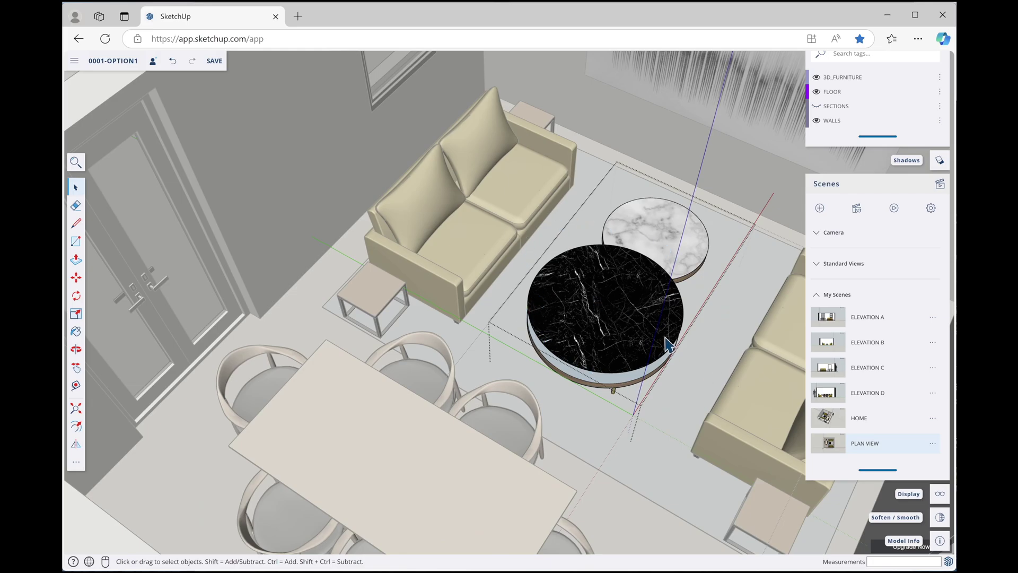
scroll(707, 345, down, 4)
middle_drag(610, 342, 772, 385)
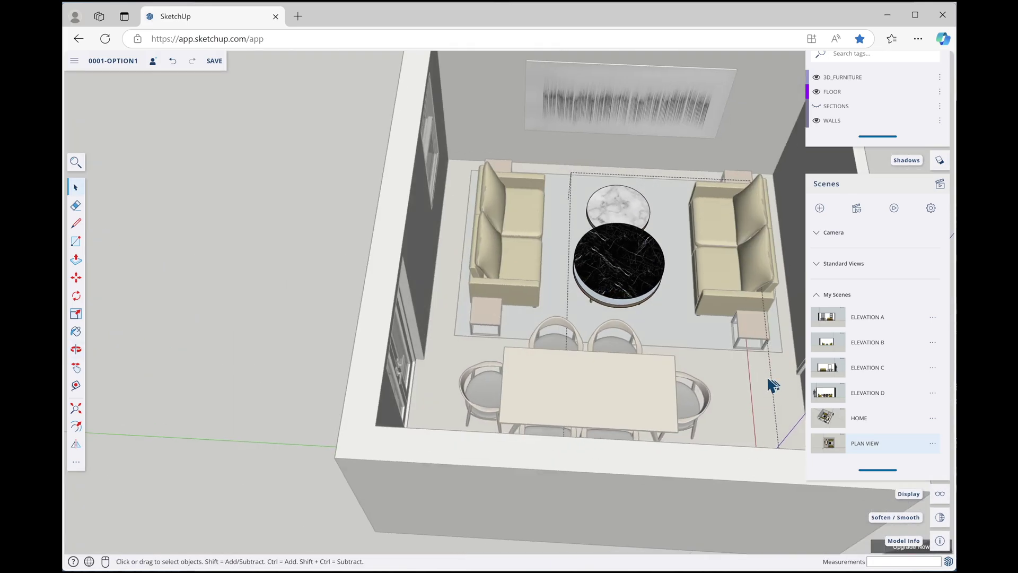
key(o)
drag(590, 276, 727, 312)
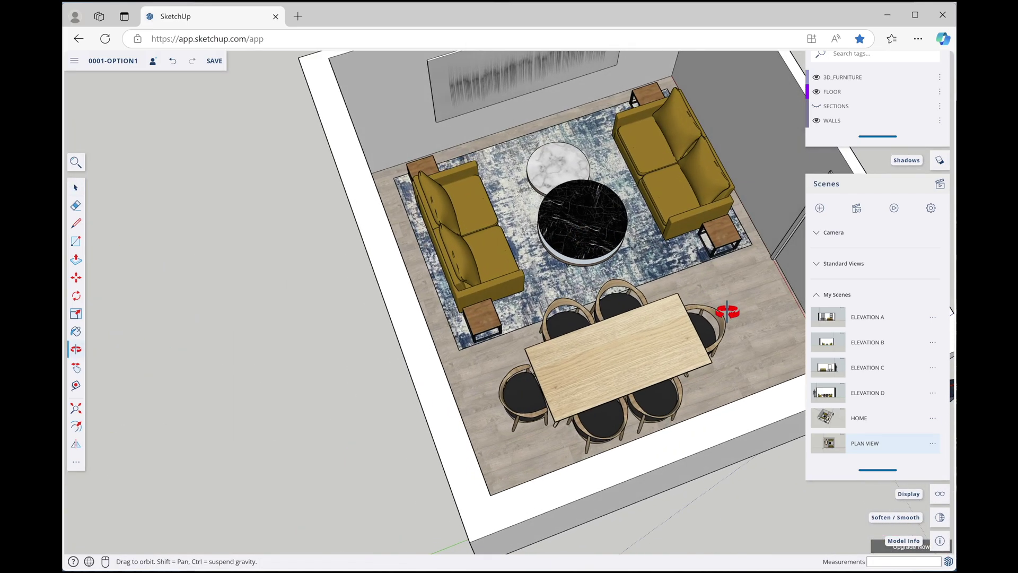
key(space)
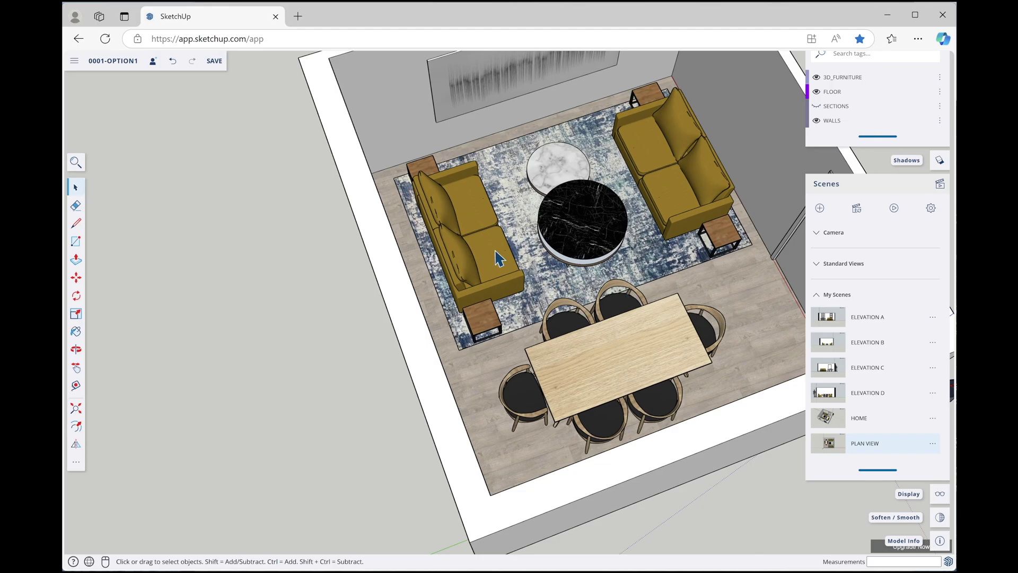
click(484, 262)
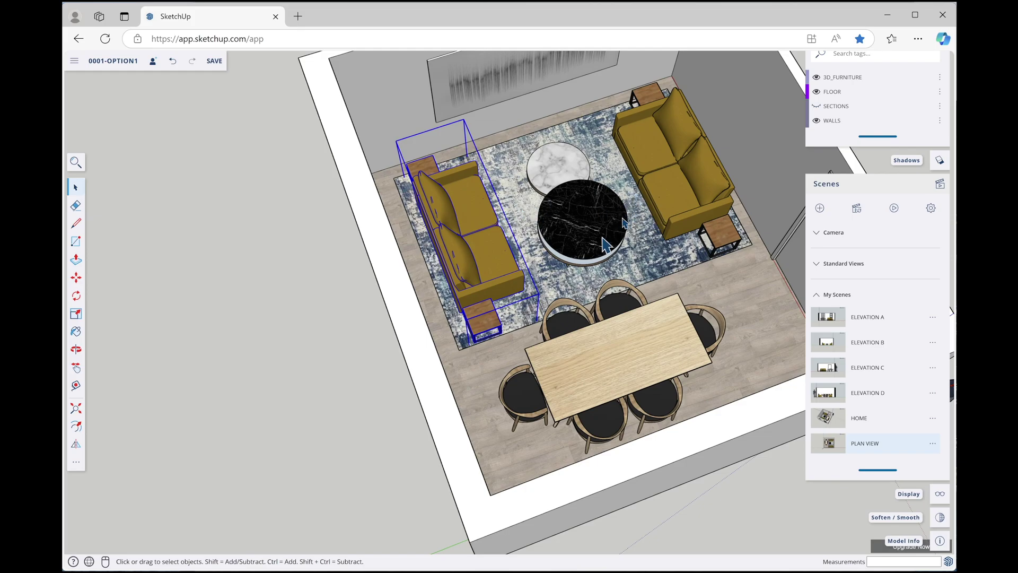
Zoom out, select the whole room group and enter it for editing
middle_drag(401, 377, 569, 360)
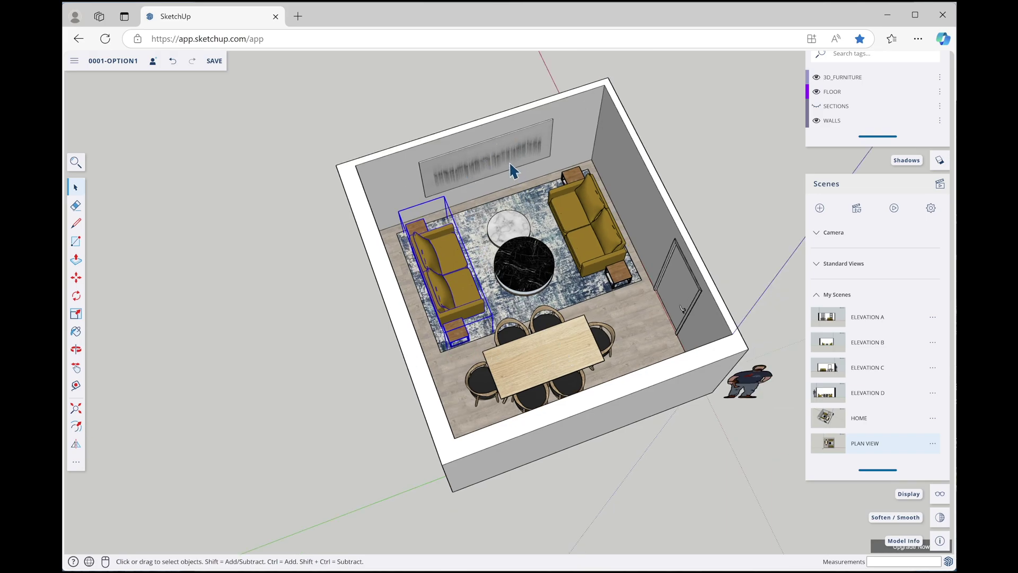
click(573, 138)
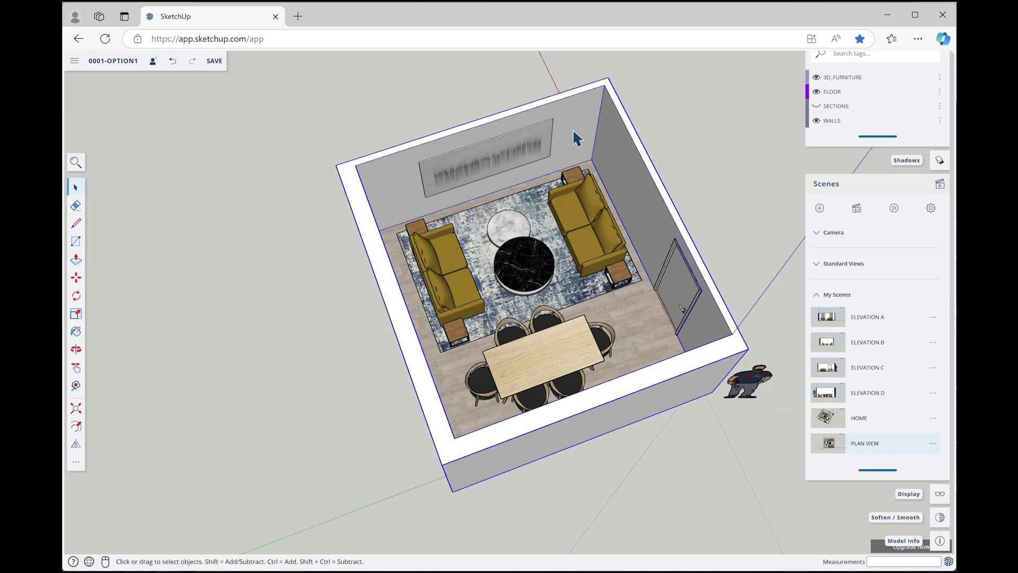
double_click(572, 128)
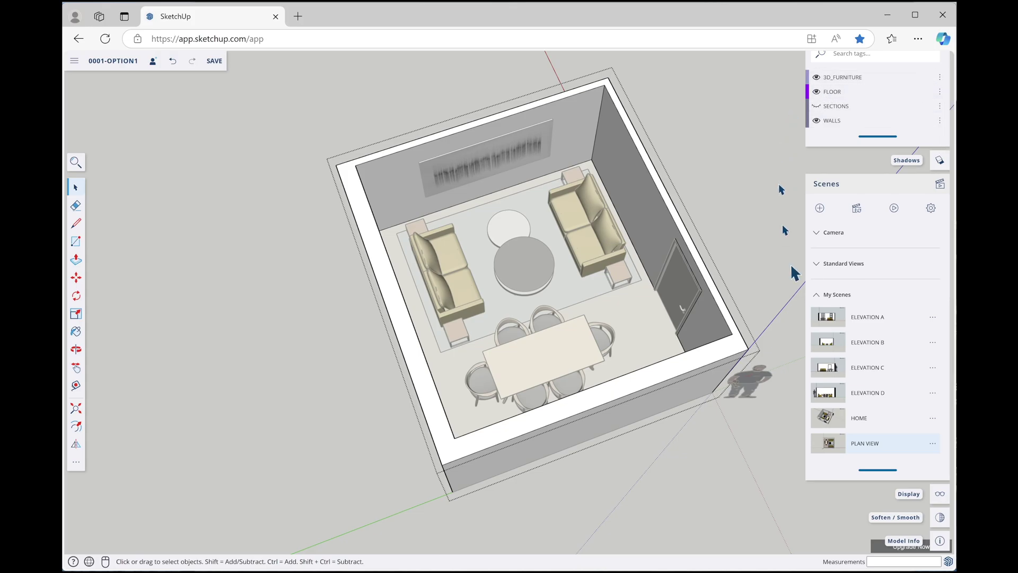
Paint the back, right and left walls with the Carpet Loop Pattern material
click(802, 300)
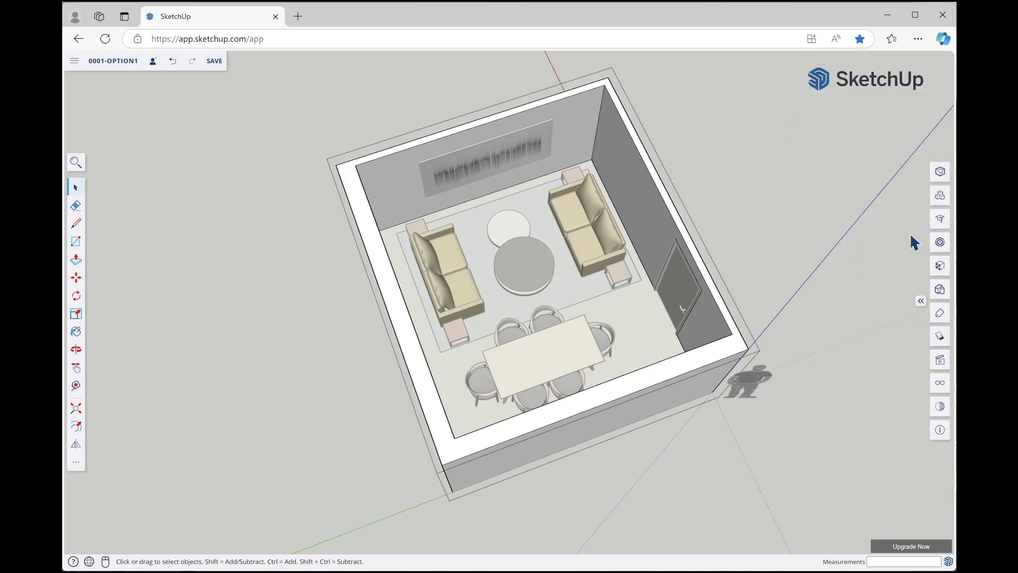
click(936, 263)
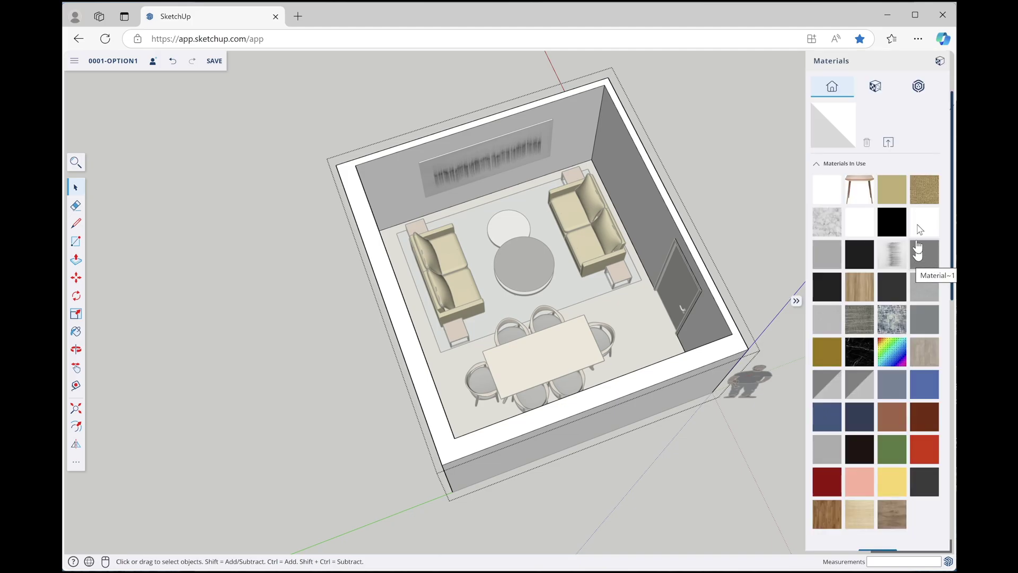
click(925, 195)
click(570, 123)
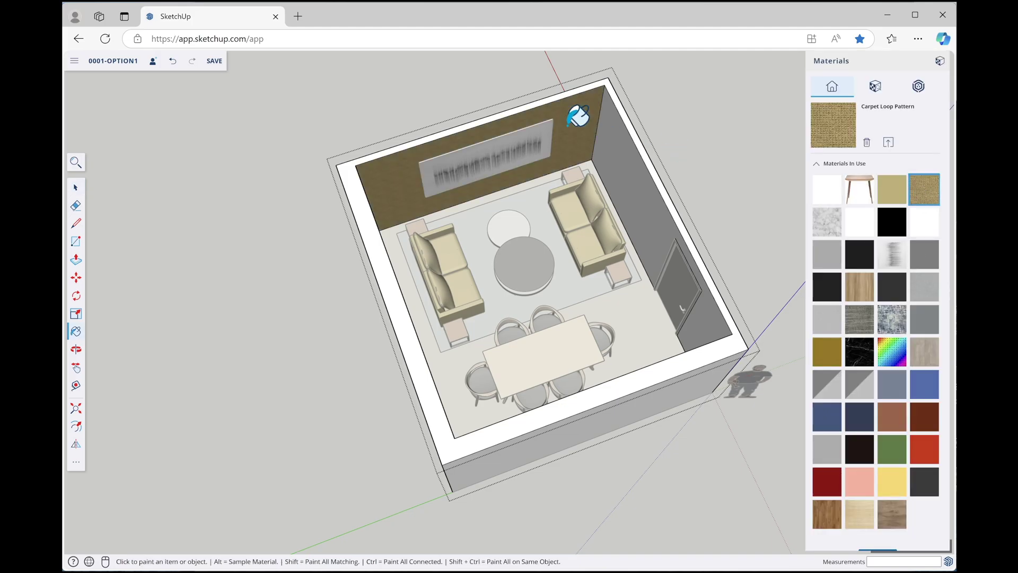
click(616, 141)
mouse_move(406, 183)
middle_down()
mouse_move(390, 241)
mouse_move(237, 180)
middle_up()
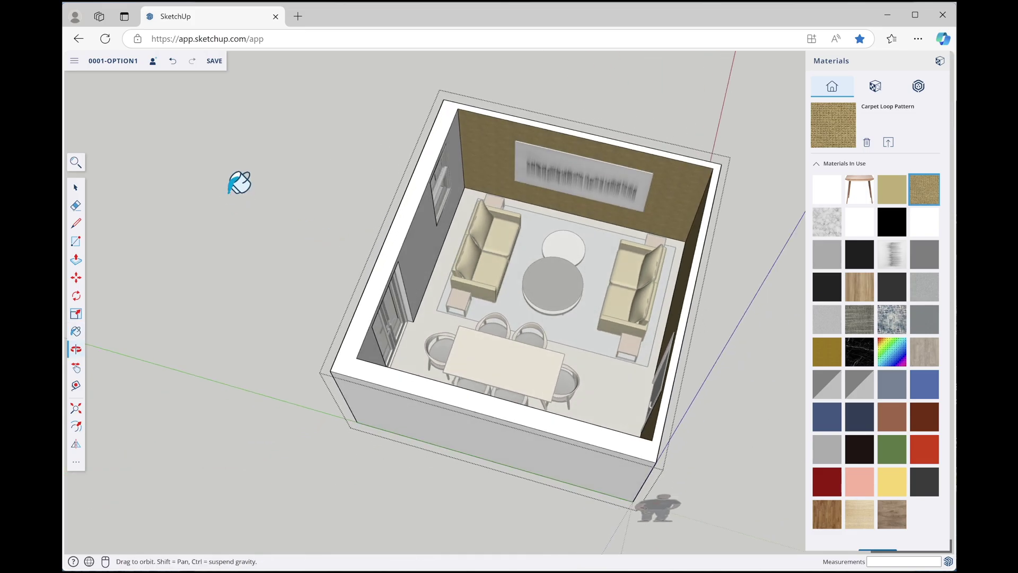
click(462, 161)
Orbit and zoom to a rotated overhead view of the newly carpeted room
key(space)
middle_drag(655, 157, 628, 141)
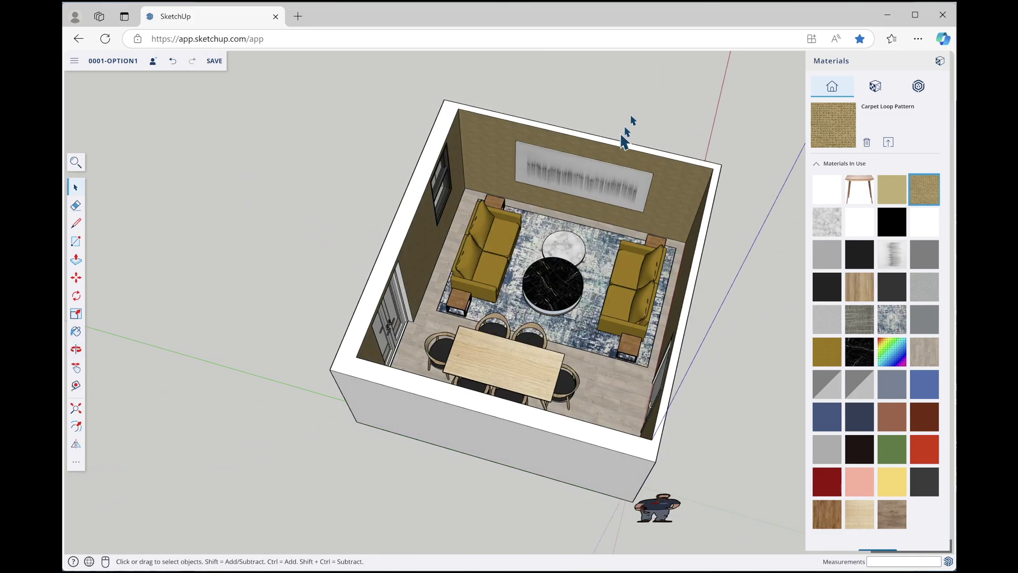
scroll(573, 197, up, 3)
middle_drag(574, 198, 672, 147)
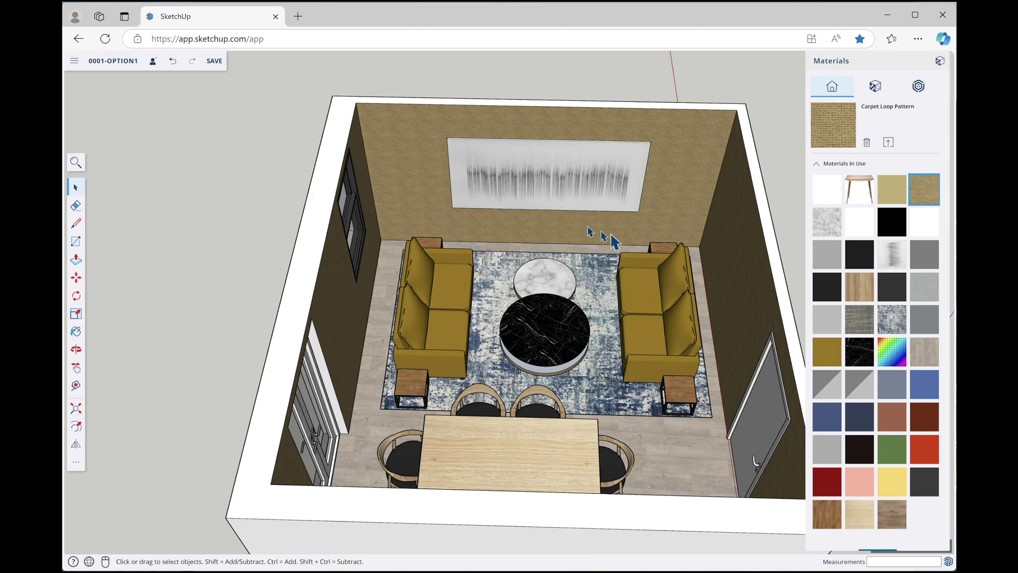
scroll(448, 289, down, 3)
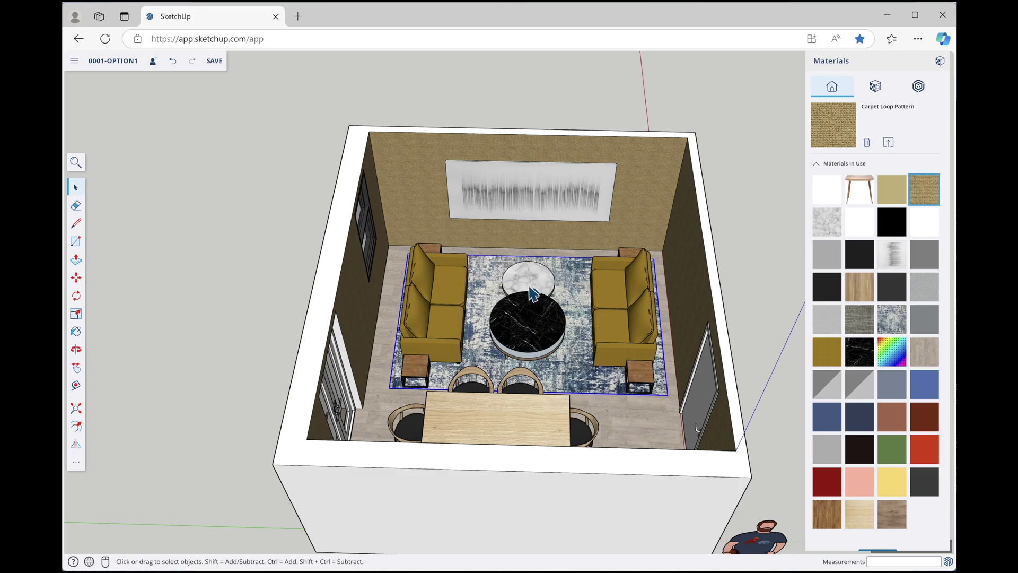
scroll(557, 310, down, 5)
key(o)
drag(557, 310, 345, 291)
scroll(345, 377, up, 5)
key(space)
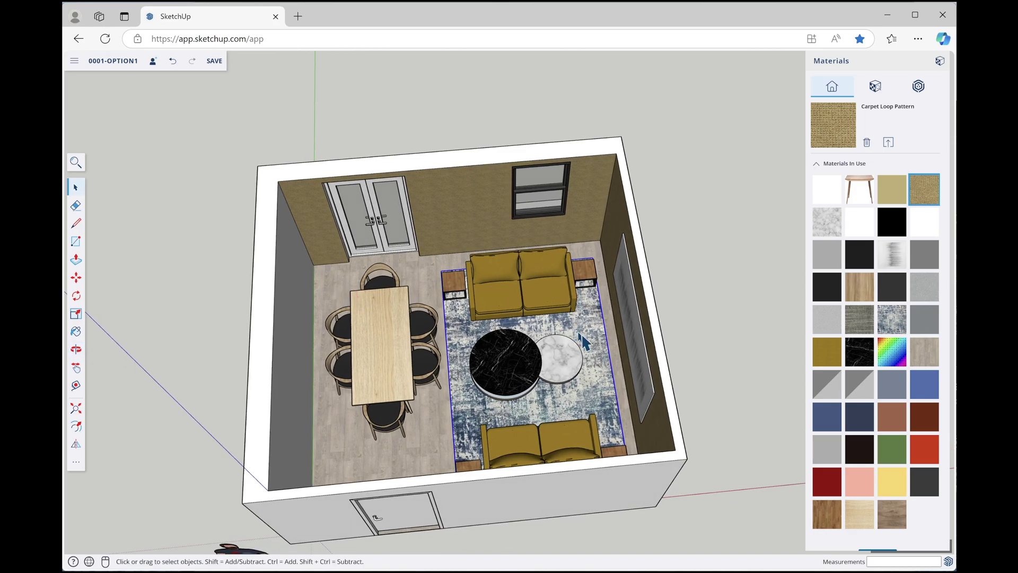
scroll(512, 281, down, 3)
Draw a rectangle on the ground right of the room and extrude it into a tall box
scroll(512, 281, down, 2)
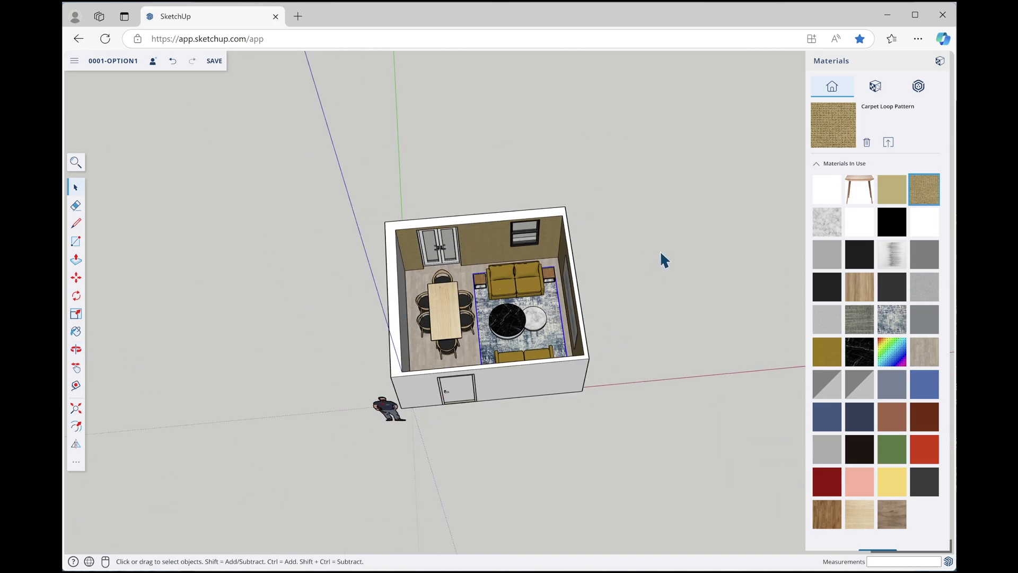
key(r)
click(659, 229)
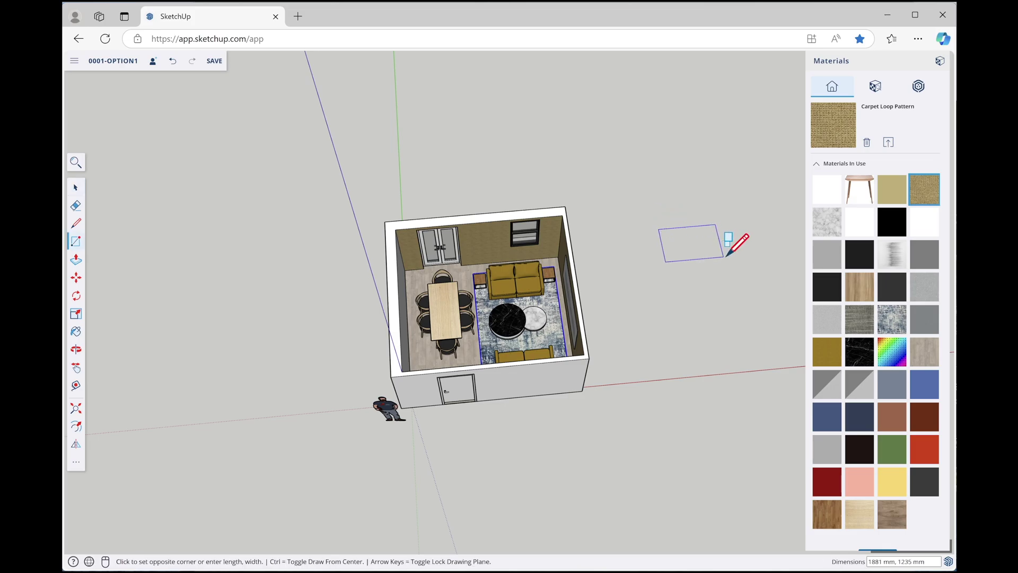
click(727, 262)
key(p)
click(696, 254)
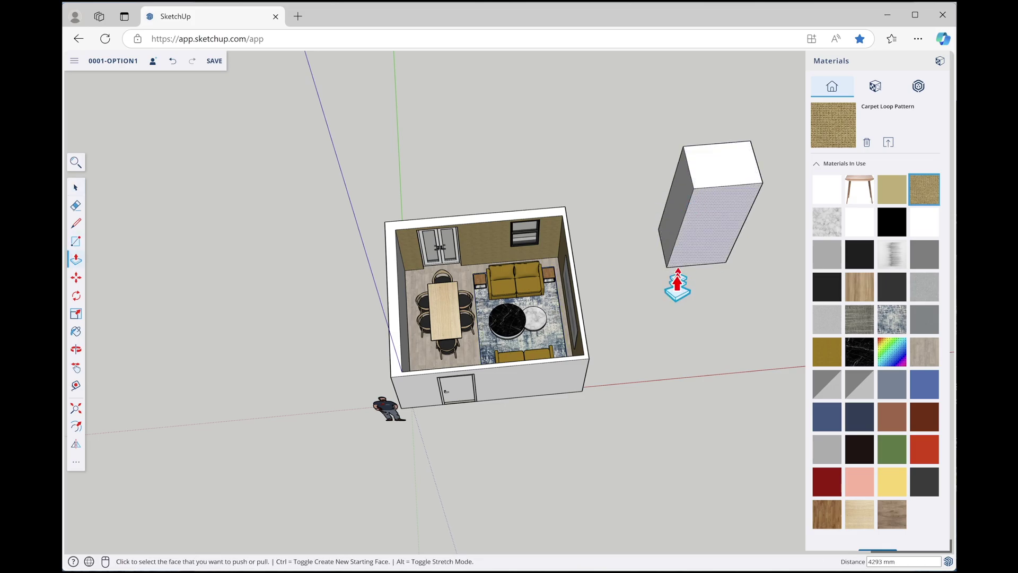
click(677, 286)
Push the box's top face down and back up to settle its final height
middle_drag(677, 286, 731, 137)
scroll(662, 228, up, 3)
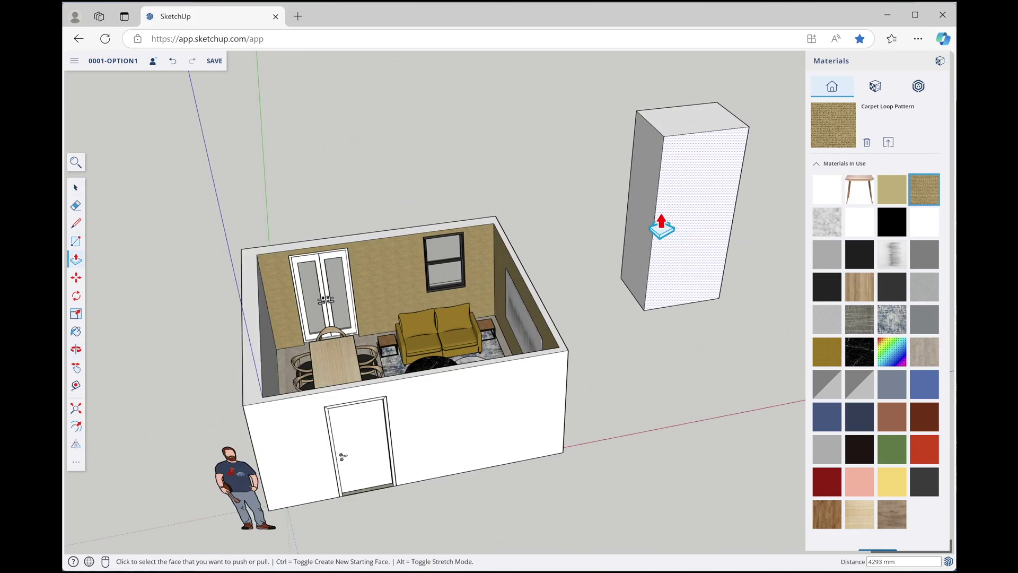
click(691, 133)
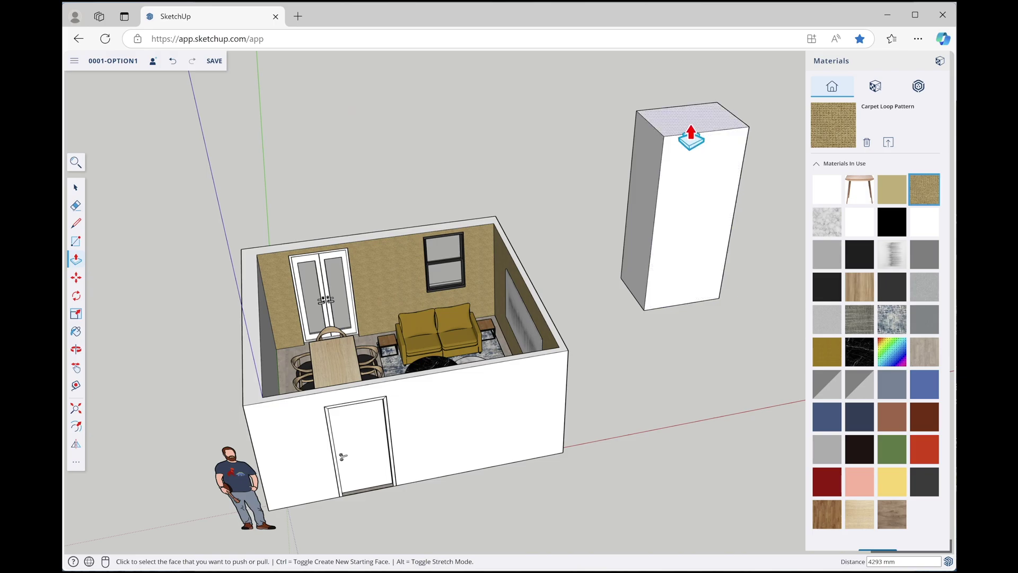
click(707, 255)
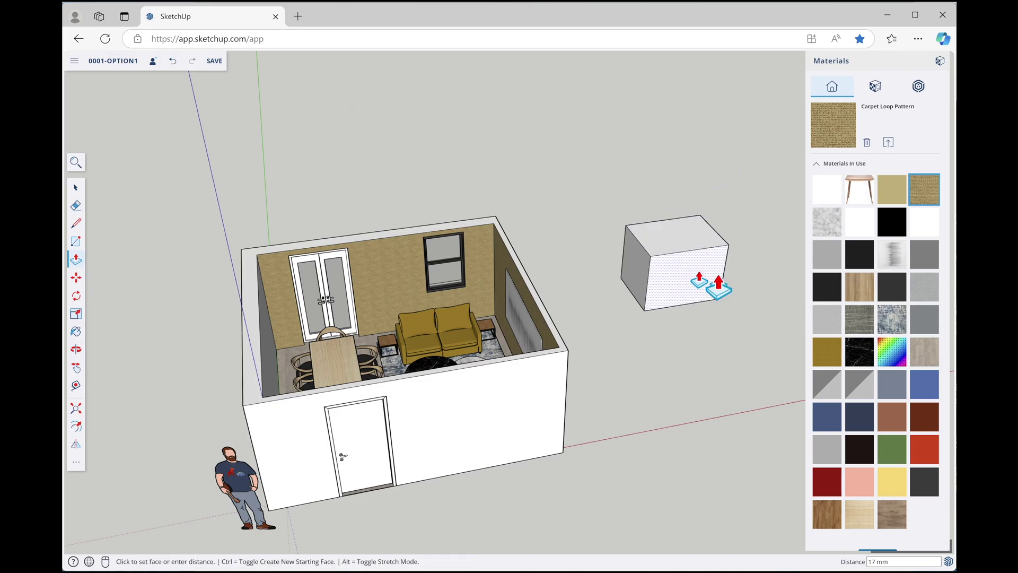
click(707, 255)
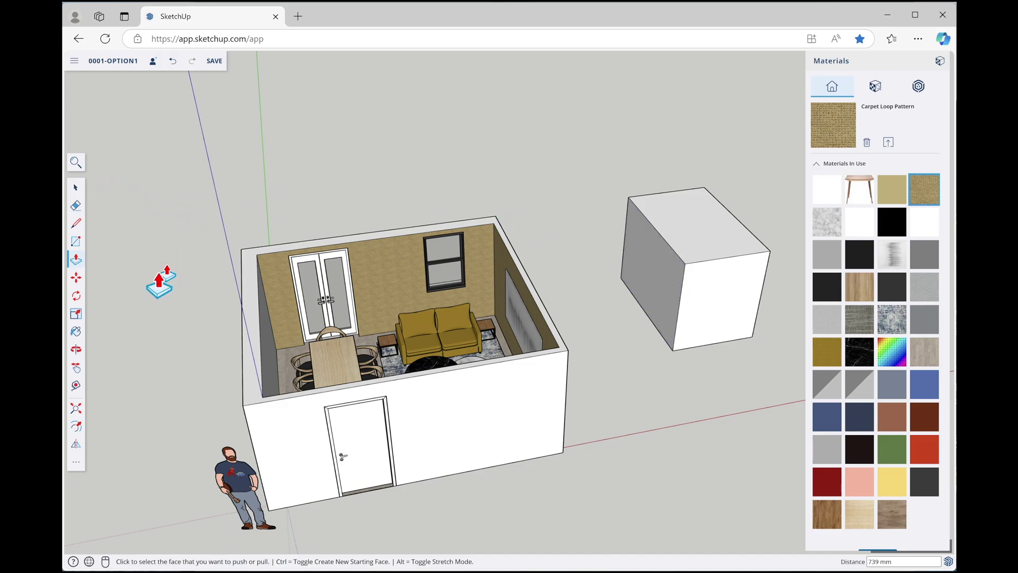
Start scaling the box's left face, then cancel without changing it
click(75, 314)
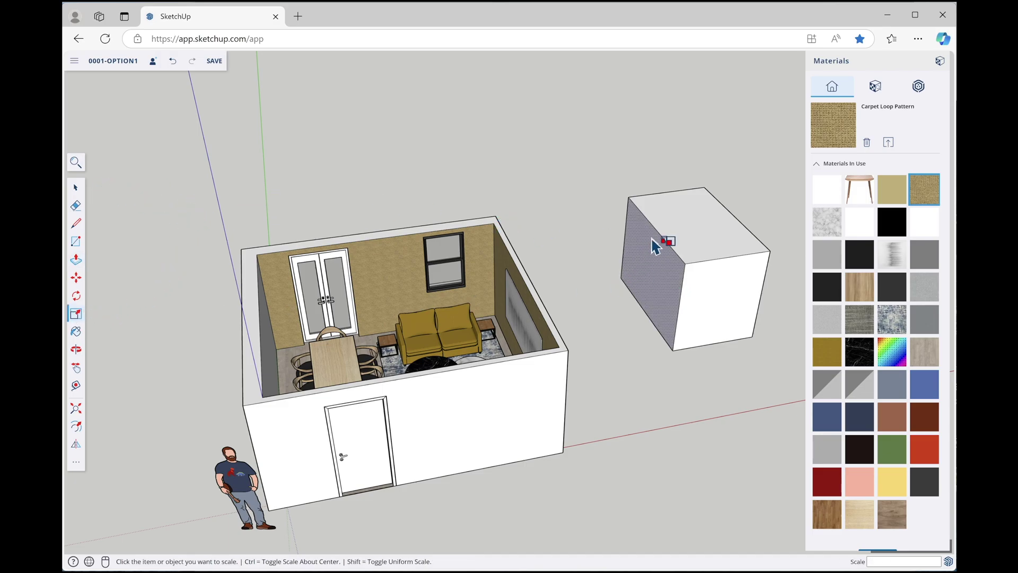
click(648, 270)
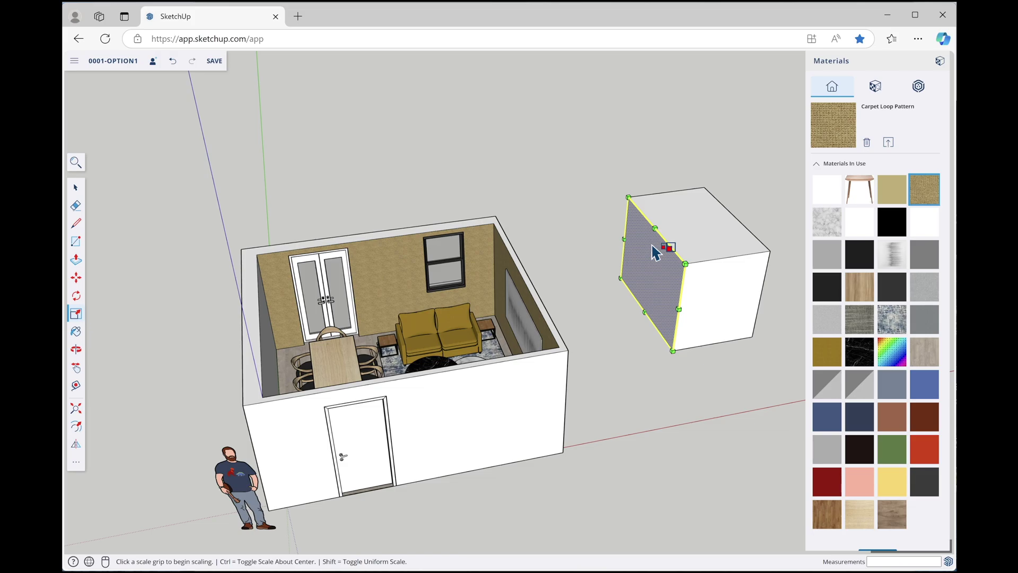
key(Escape)
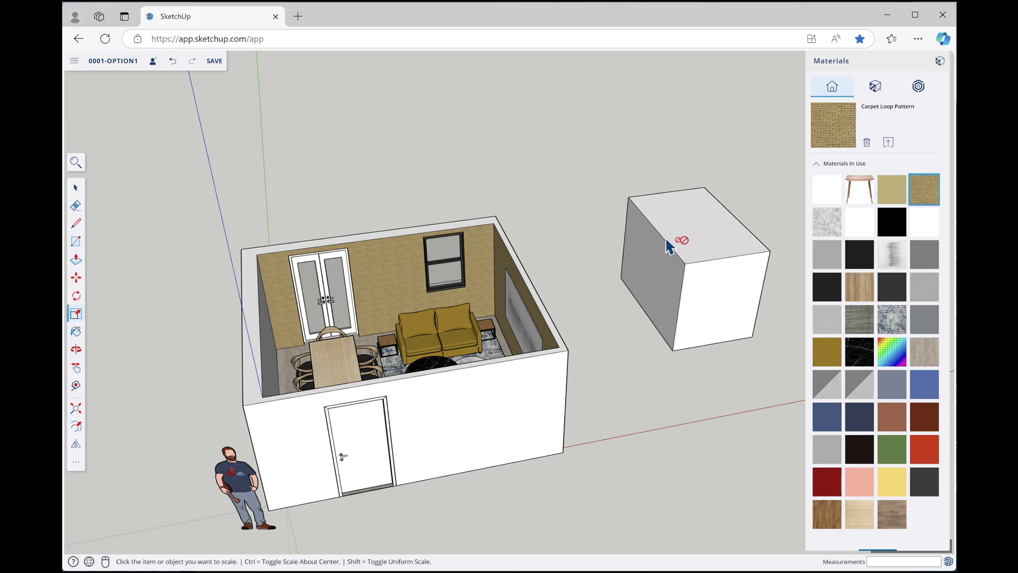
key(space)
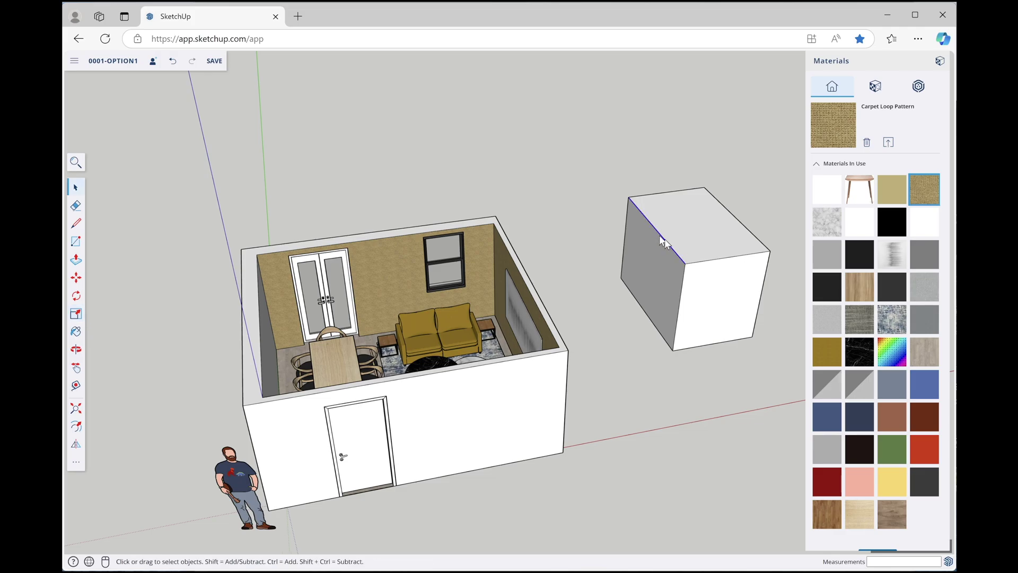
Move the box's top-left edge down about 631 mm to slope its top, then select its front face
key(m)
click(663, 243)
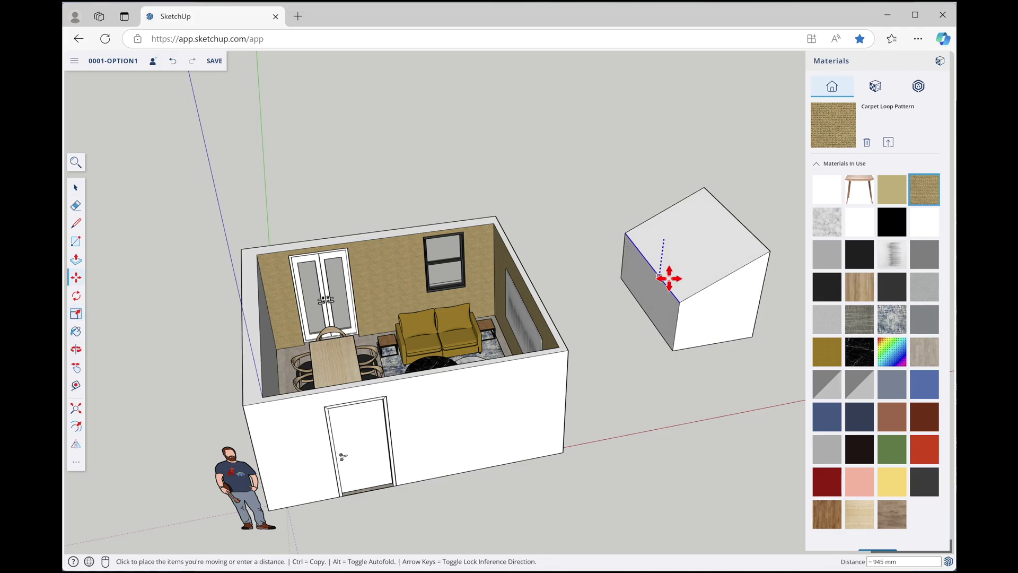
click(679, 287)
middle_drag(682, 291, 476, 263)
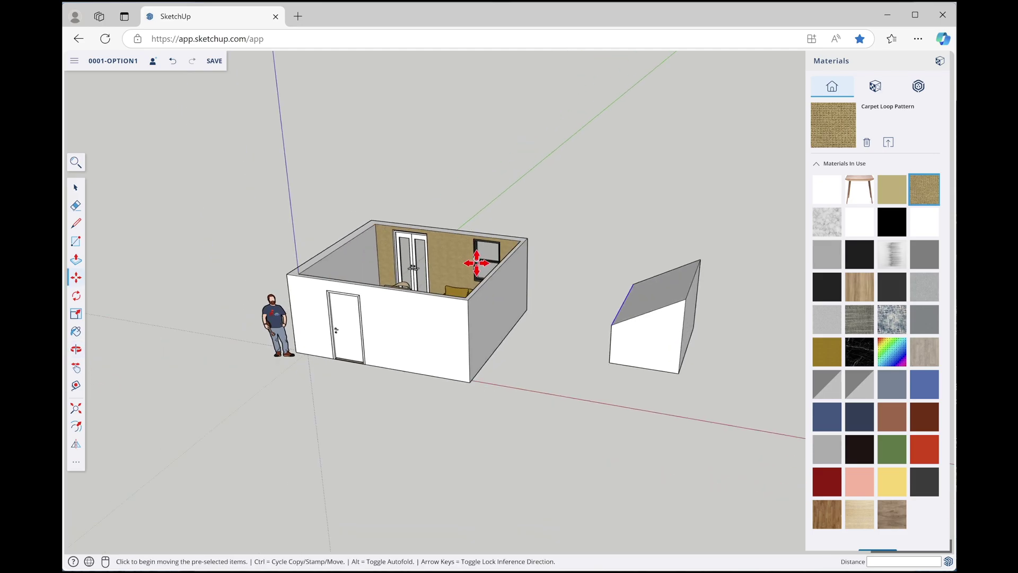
scroll(708, 337, up, 3)
click(652, 335)
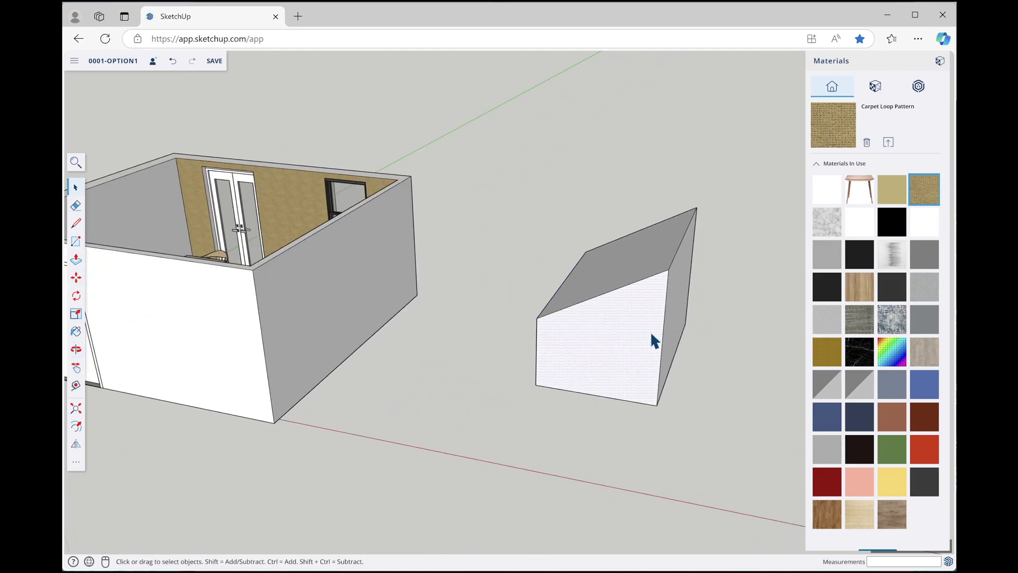